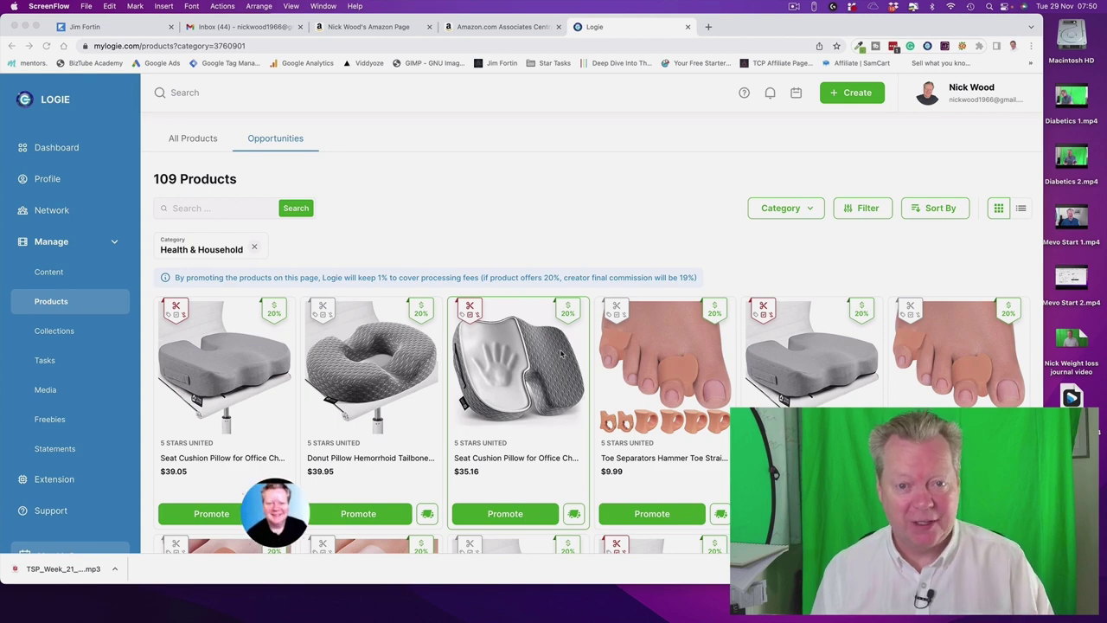
Replace the Health & Household category filter on the product opportunities with Sports & Outdoors.
{"action": "left_click", "coordinate": [289, 144]}
{"action": "left_click", "coordinate": [253, 247]}
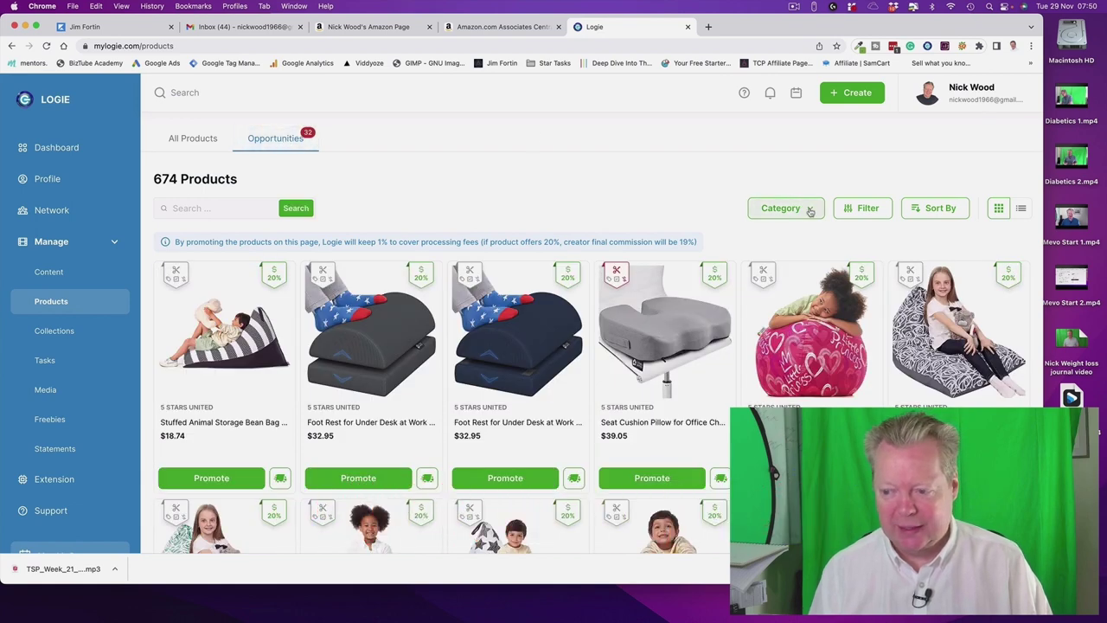
{"action": "left_click", "coordinate": [863, 210]}
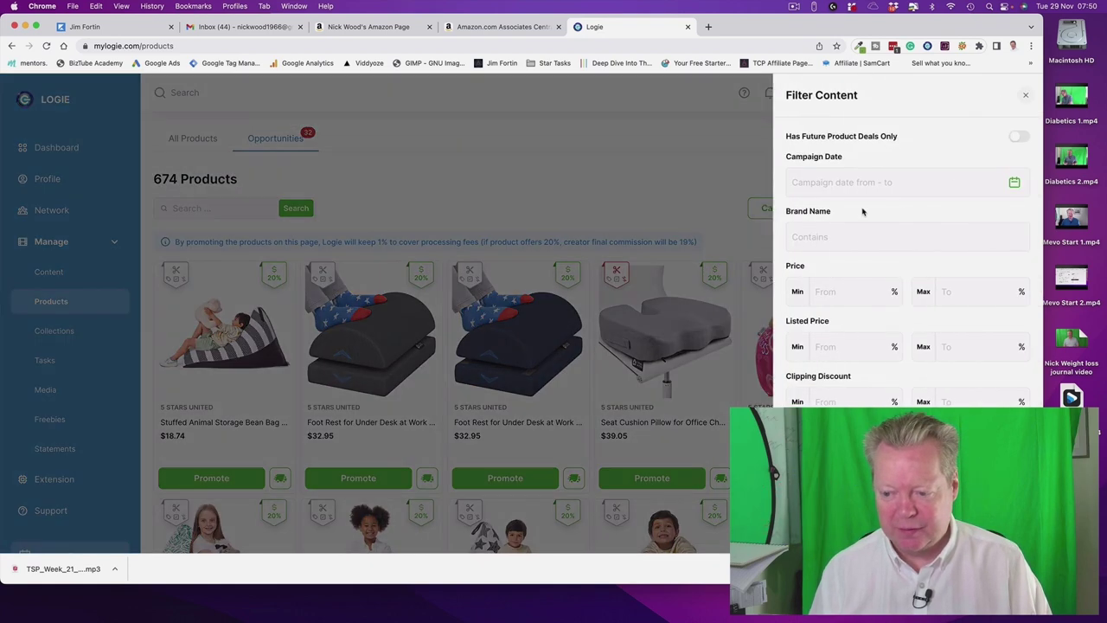
{"action": "left_click", "coordinate": [756, 197]}
{"action": "left_click", "coordinate": [788, 210]}
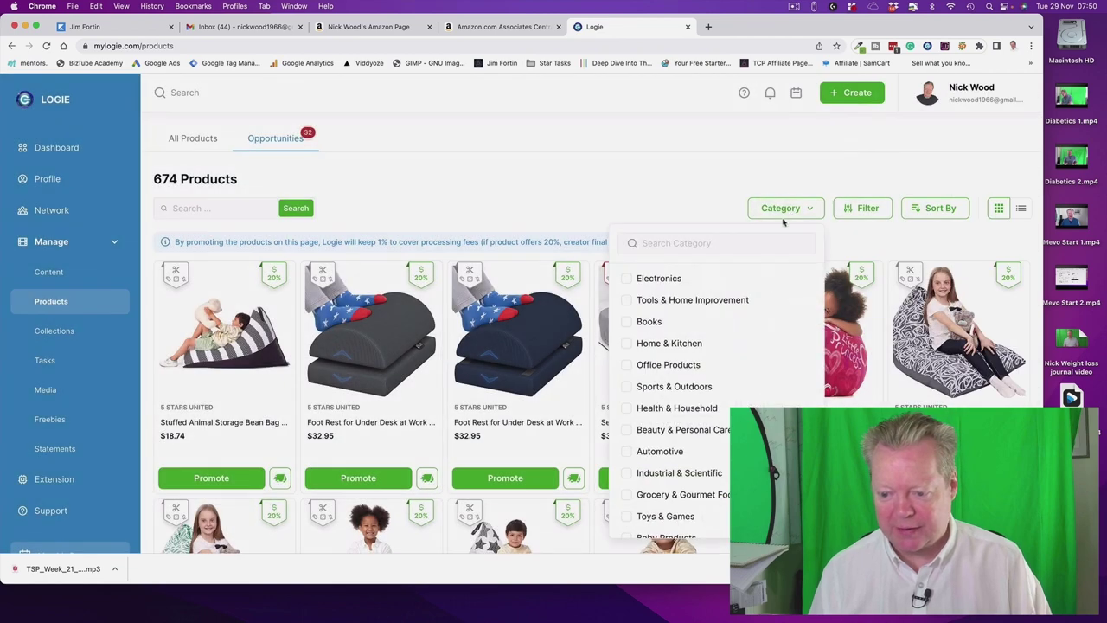
{"action": "left_click", "coordinate": [658, 387]}
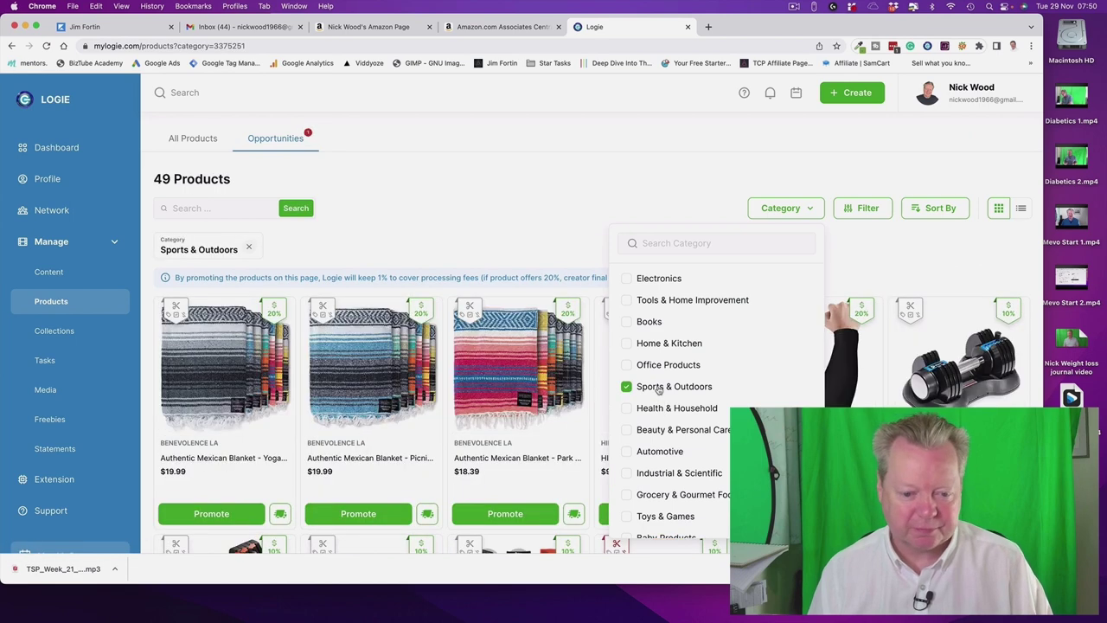
{"action": "left_click", "coordinate": [578, 218]}
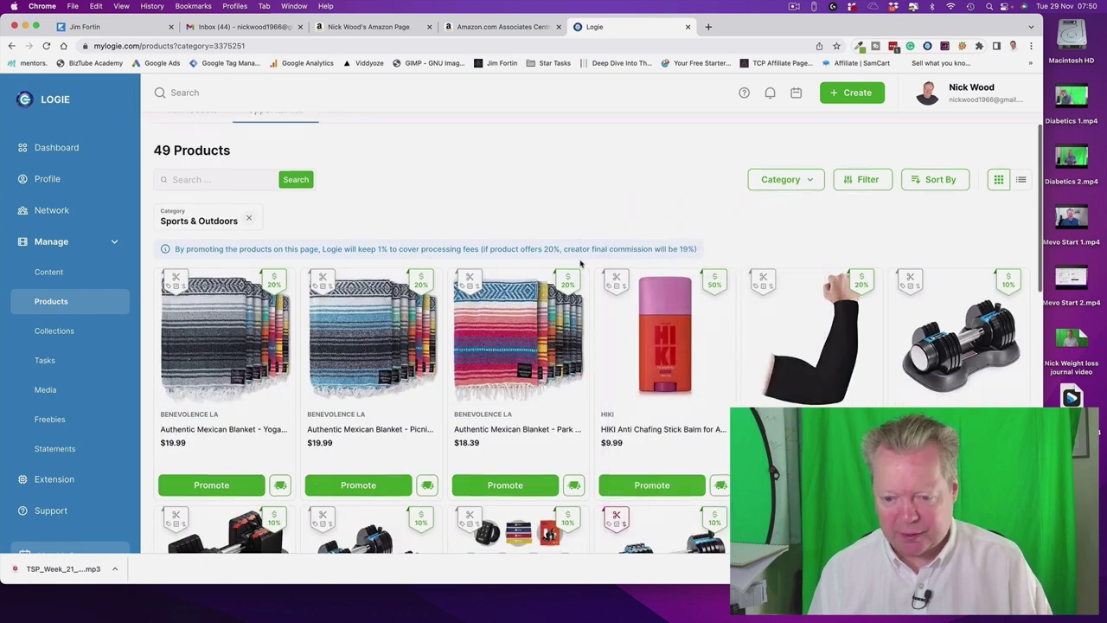
Start promoting the $169.99 Lifepro Adjustable Dumbbell 5-in-1 marked with the red coupon badge, as new content of type Product Post.
{"action": "scroll", "coordinate": [498, 275], "scroll_direction": "down", "scroll_amount": 1}
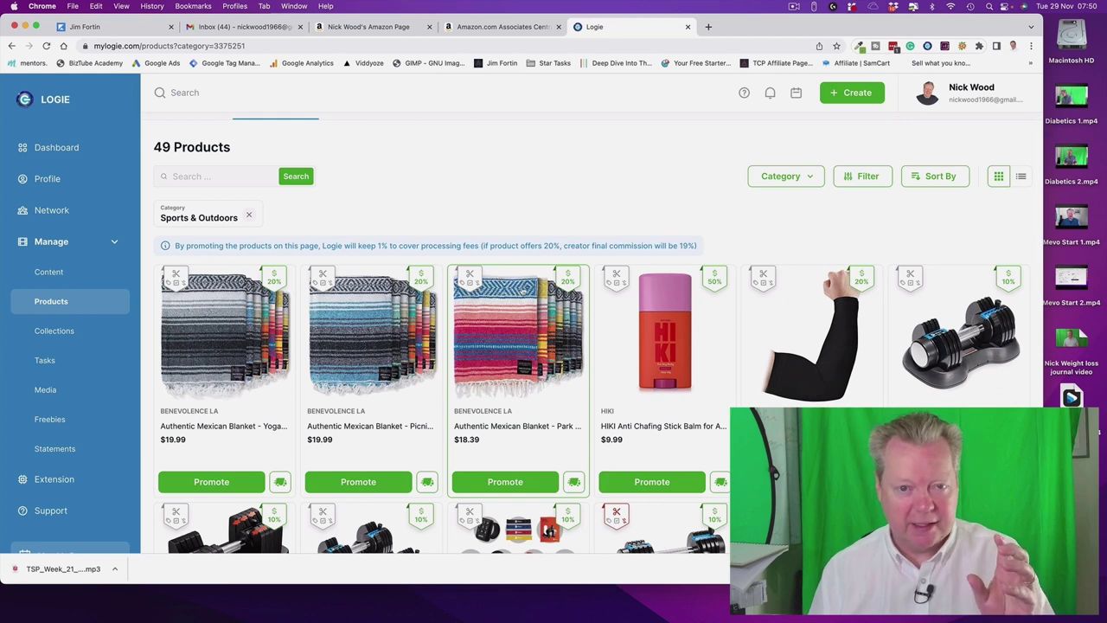
{"action": "scroll", "coordinate": [523, 300], "scroll_direction": "down", "scroll_amount": 2}
{"action": "scroll", "coordinate": [523, 300], "scroll_direction": "down", "scroll_amount": 5}
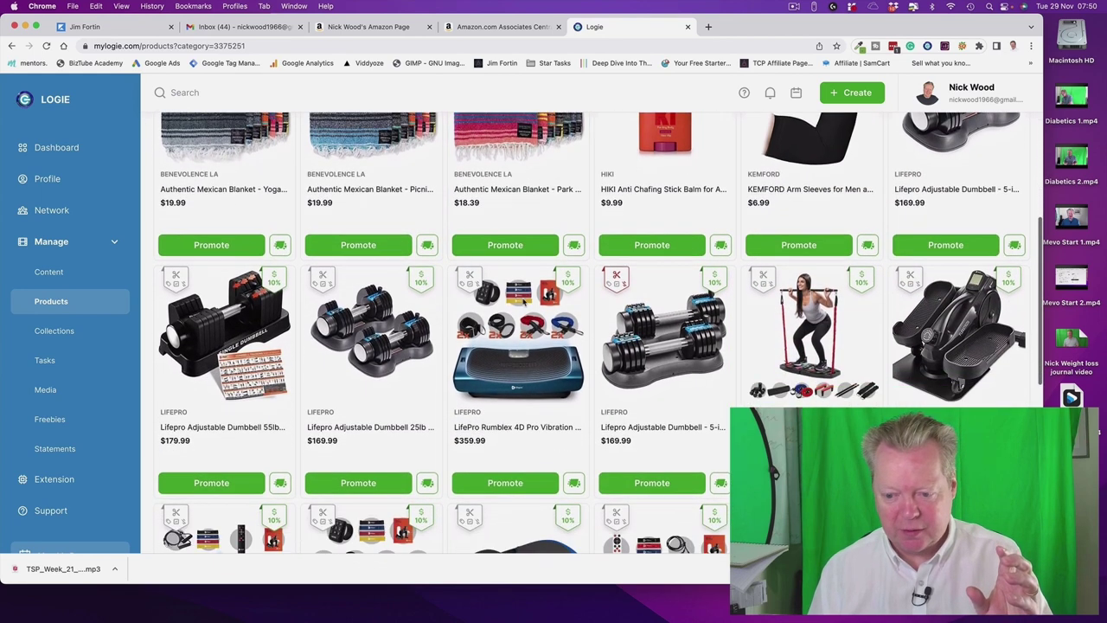
{"action": "mouse_move", "coordinate": [618, 280]}
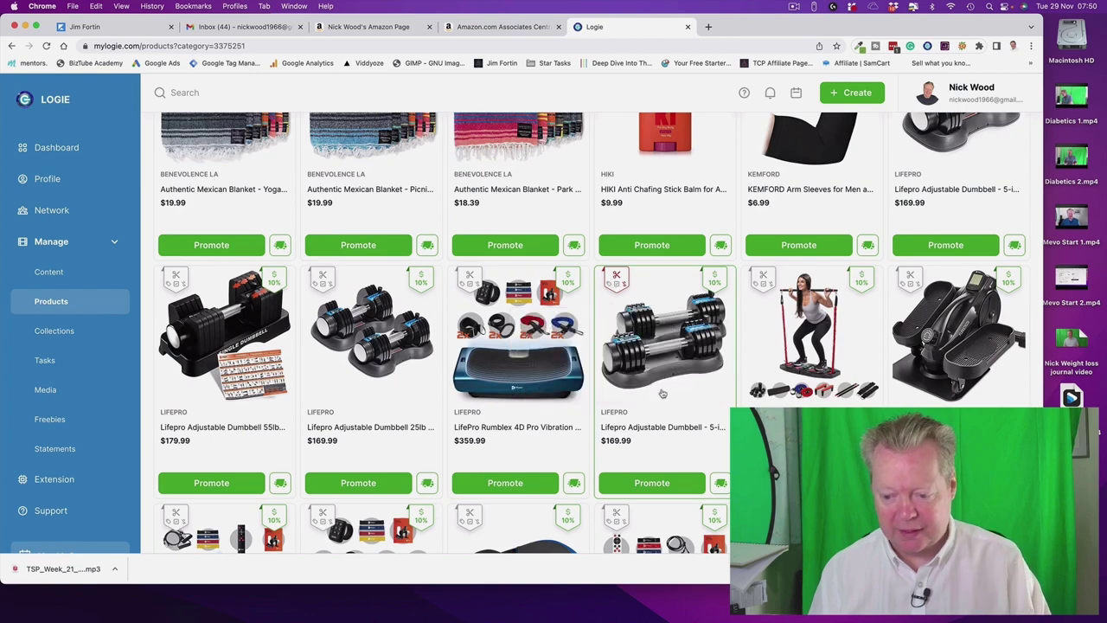
{"action": "left_click", "coordinate": [662, 484]}
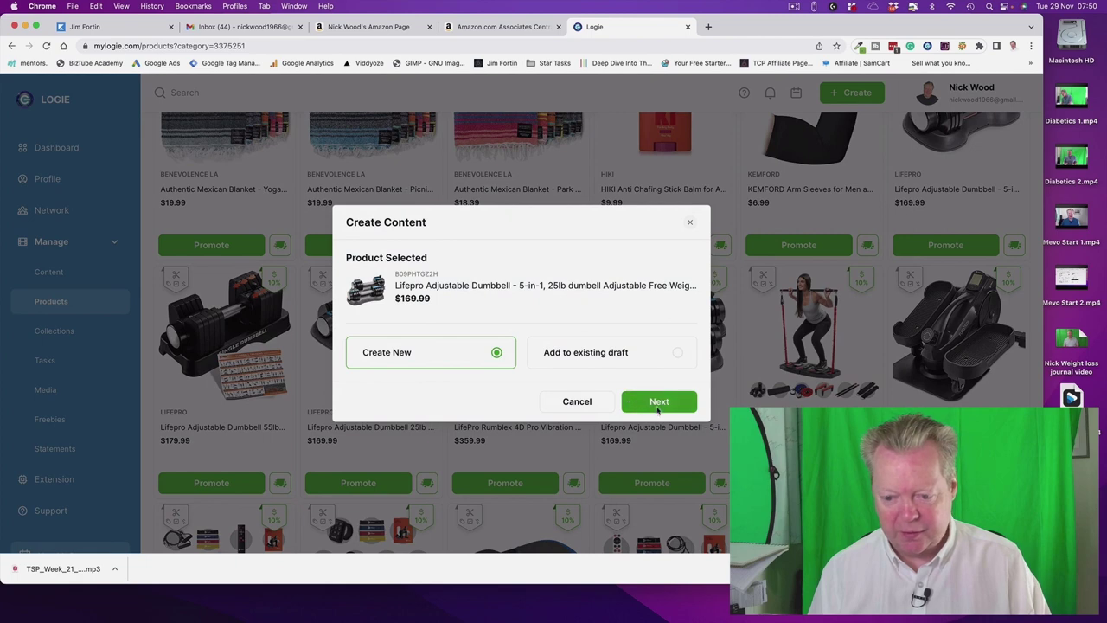
{"action": "left_click", "coordinate": [659, 405]}
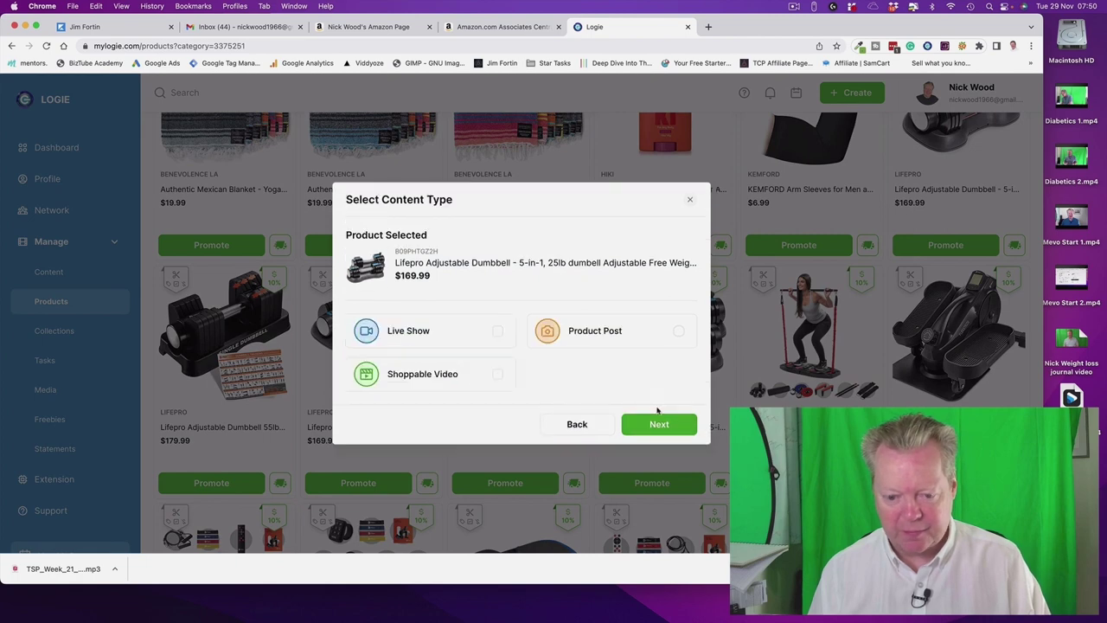
{"action": "left_click", "coordinate": [607, 340]}
{"action": "left_click", "coordinate": [653, 424]}
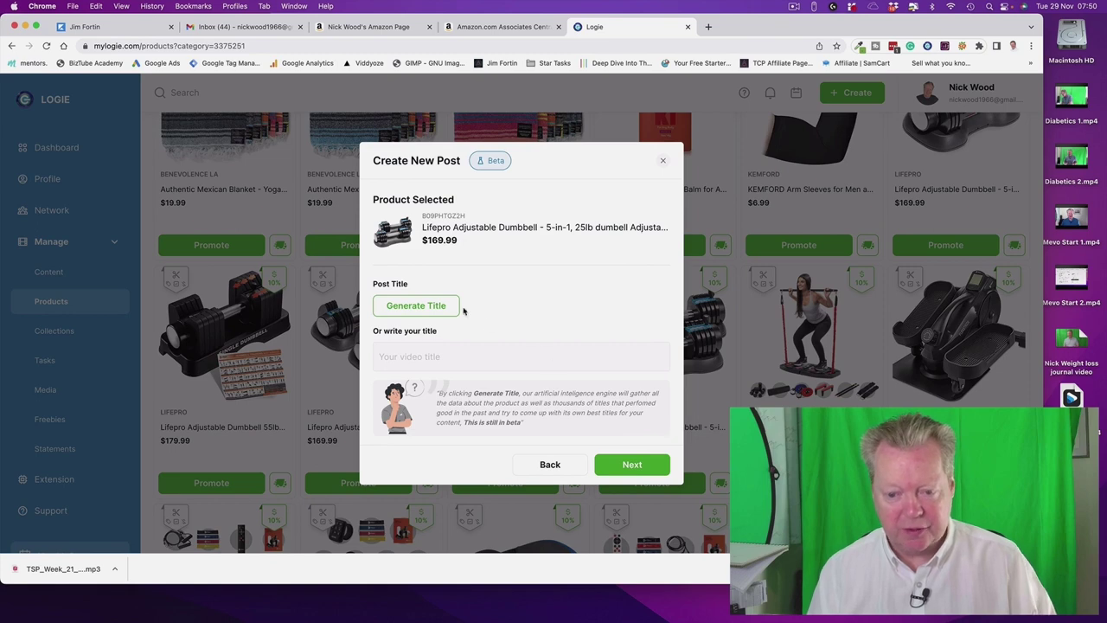
Generate title suggestions and use "Get the perfect workout at home with the Lifepro Adjustable Dumbbell!" as the post title.
{"action": "left_click", "coordinate": [426, 308]}
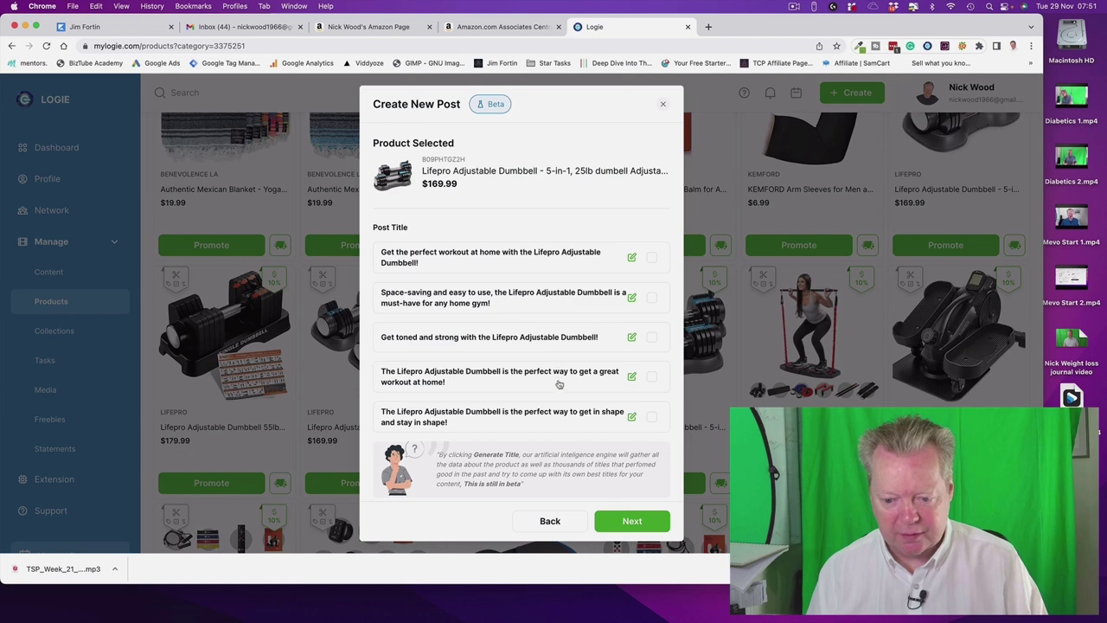
{"action": "left_click", "coordinate": [652, 258]}
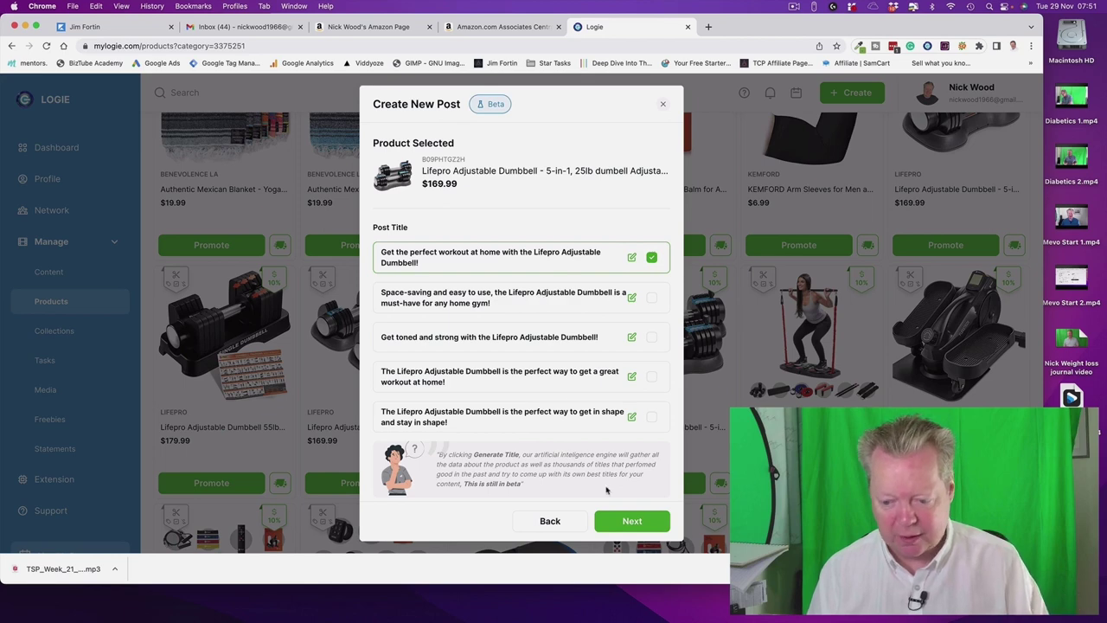
{"action": "left_click", "coordinate": [628, 522]}
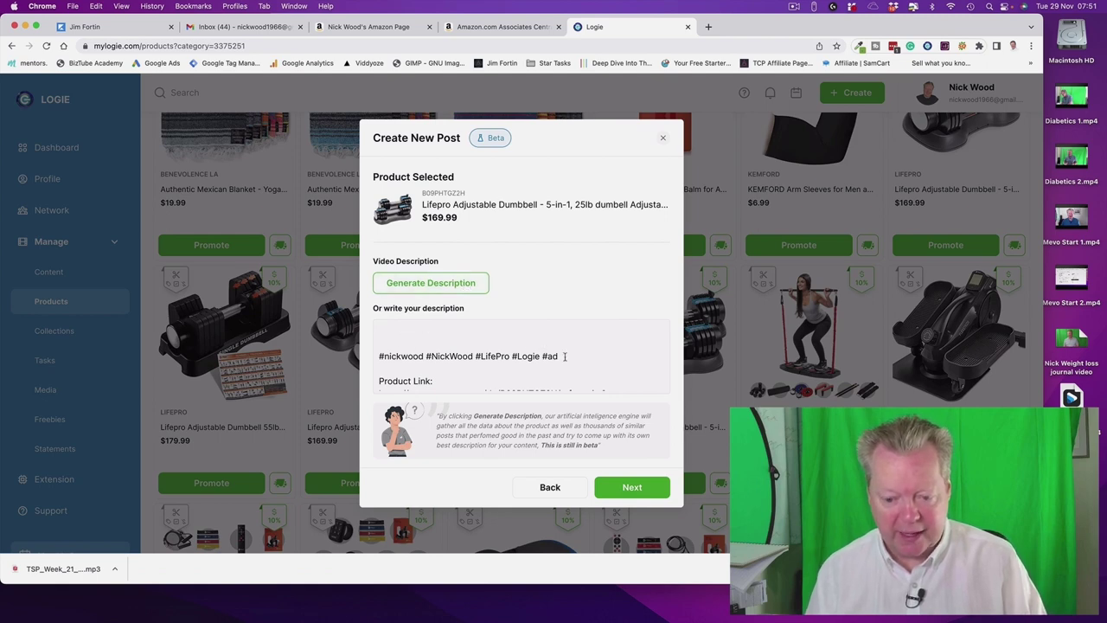
Generate a description for the post, select the generated text, and continue with the content date left blank.
{"action": "scroll", "coordinate": [564, 355], "scroll_direction": "down", "scroll_amount": 1}
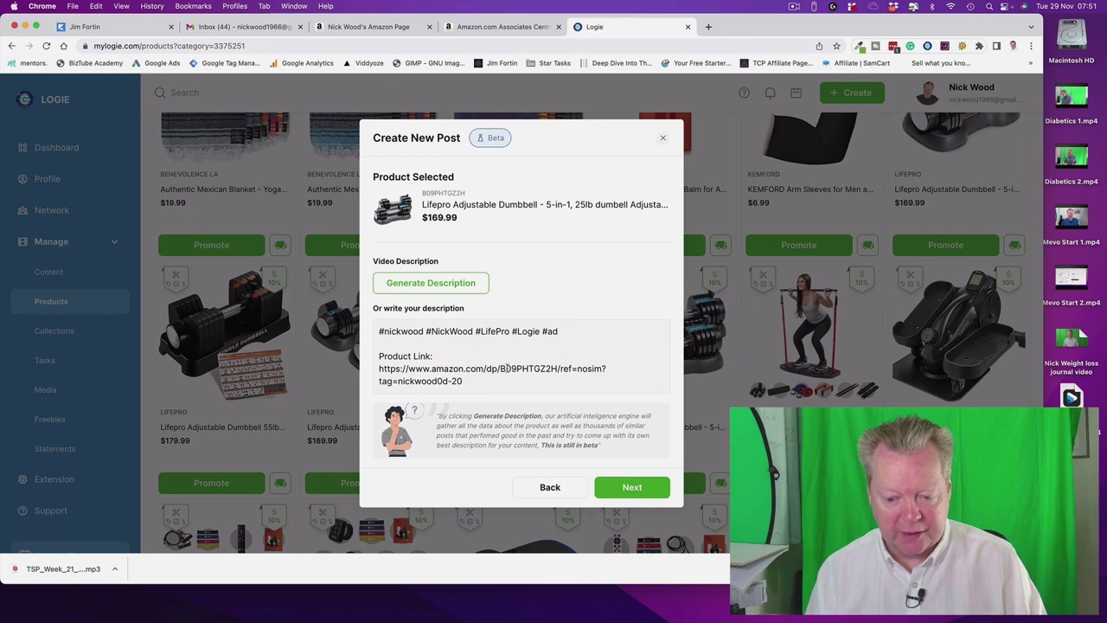
{"action": "scroll", "coordinate": [514, 371], "scroll_direction": "up", "scroll_amount": 1}
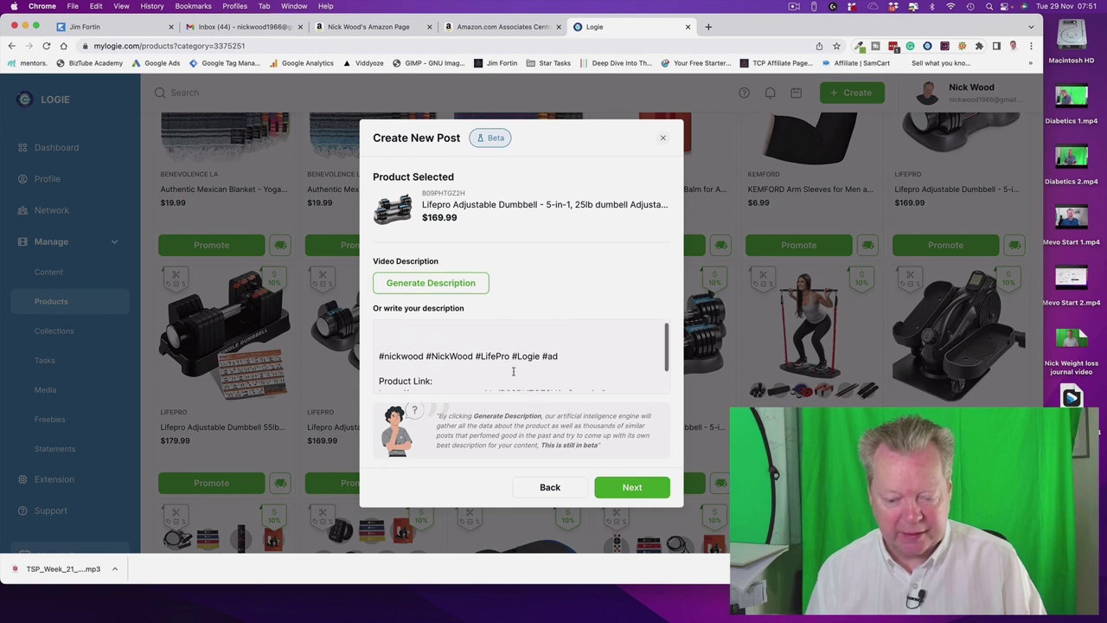
{"action": "left_click", "coordinate": [458, 286]}
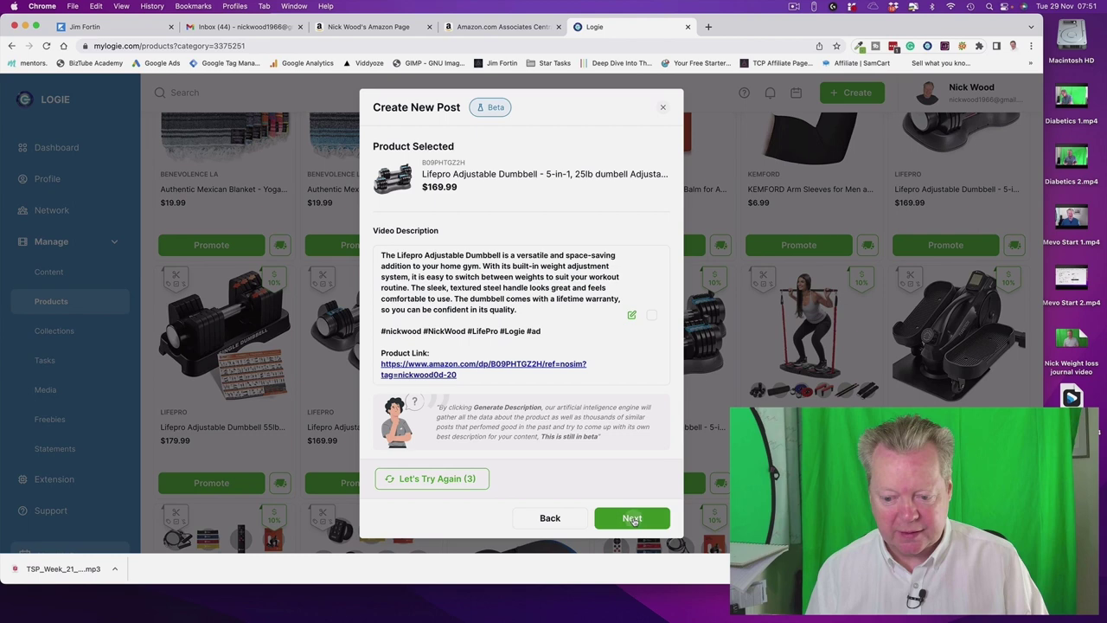
{"action": "left_click", "coordinate": [632, 518]}
{"action": "left_click", "coordinate": [653, 316]}
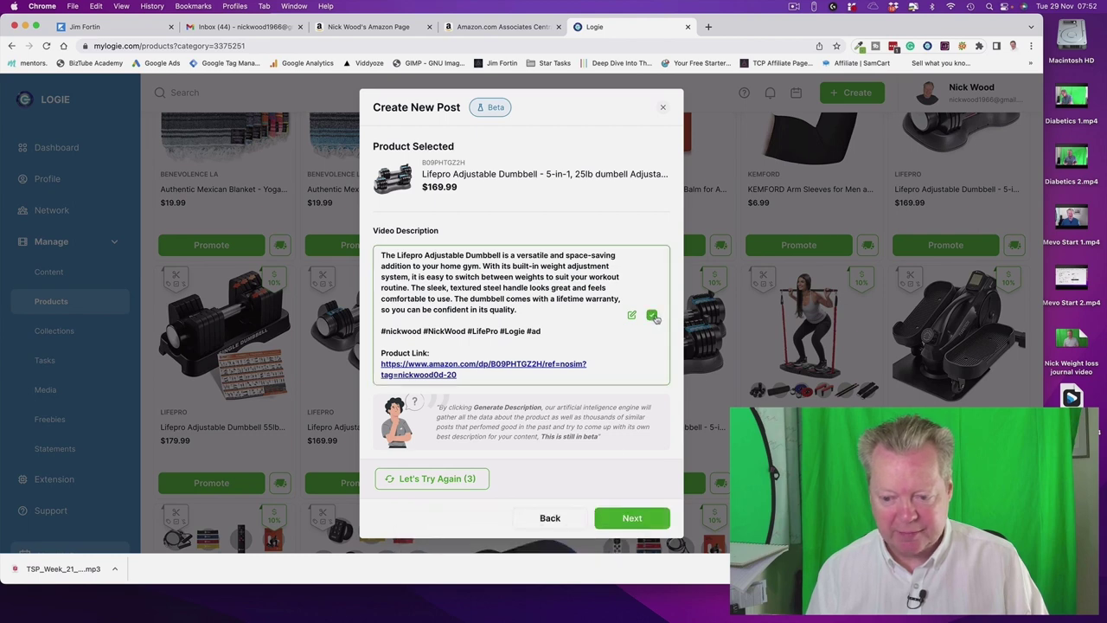
{"action": "left_click", "coordinate": [634, 518]}
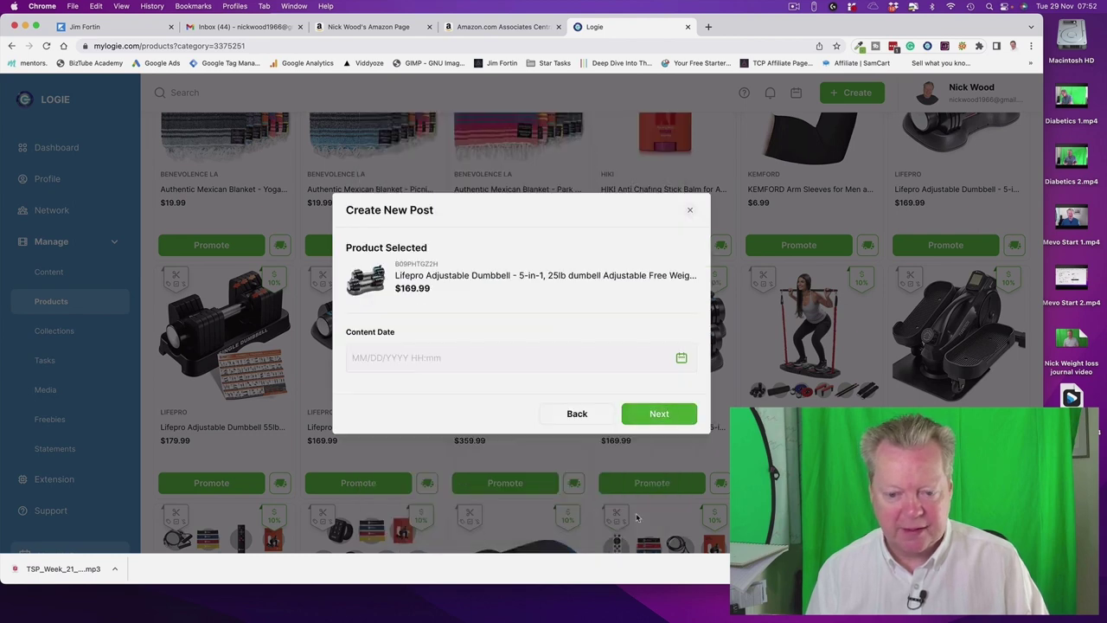
{"action": "left_click", "coordinate": [660, 414]}
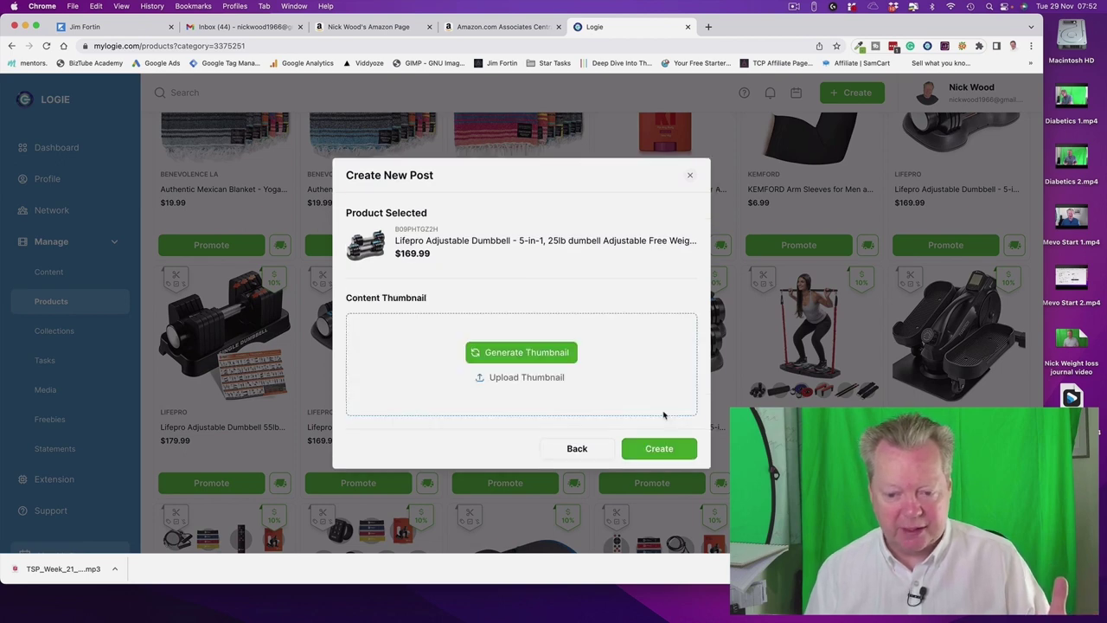
Start generating a content thumbnail and change its template to SPORT - GYM 22.
{"action": "left_click", "coordinate": [537, 354]}
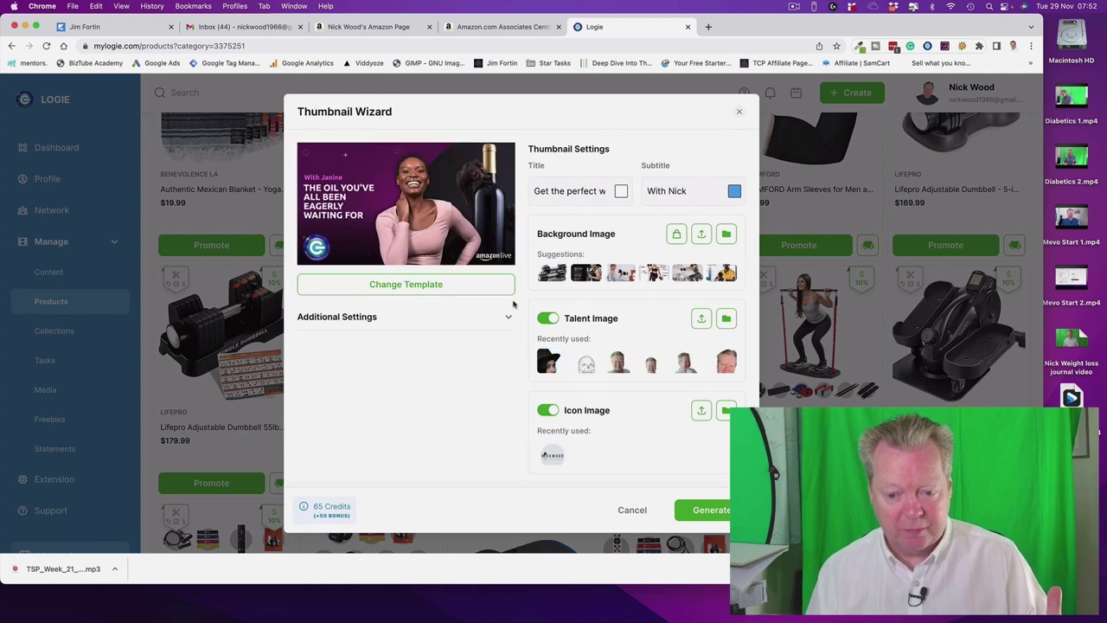
{"action": "left_click", "coordinate": [427, 286]}
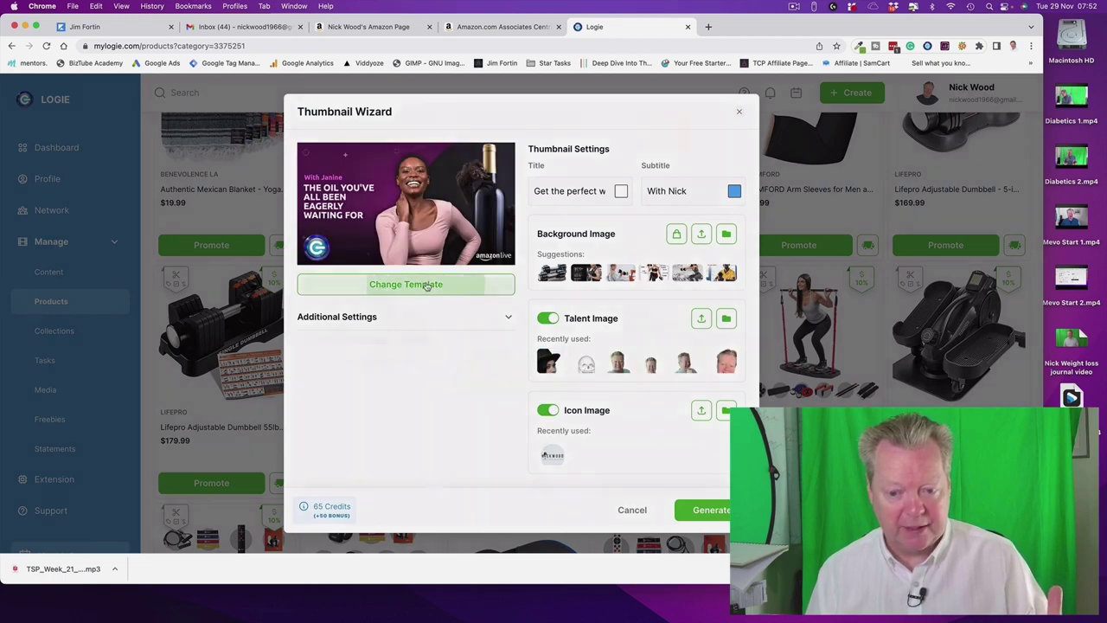
{"action": "scroll", "coordinate": [491, 390], "scroll_direction": "down", "scroll_amount": 5}
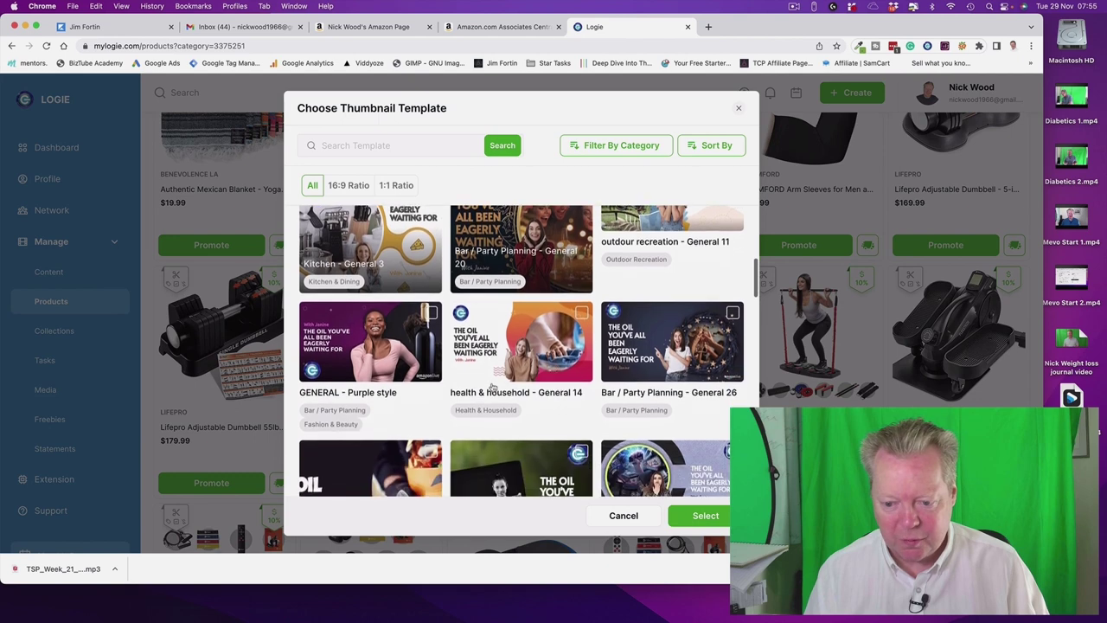
{"action": "scroll", "coordinate": [493, 387], "scroll_direction": "down", "scroll_amount": 2}
{"action": "scroll", "coordinate": [493, 387], "scroll_direction": "up", "scroll_amount": 1}
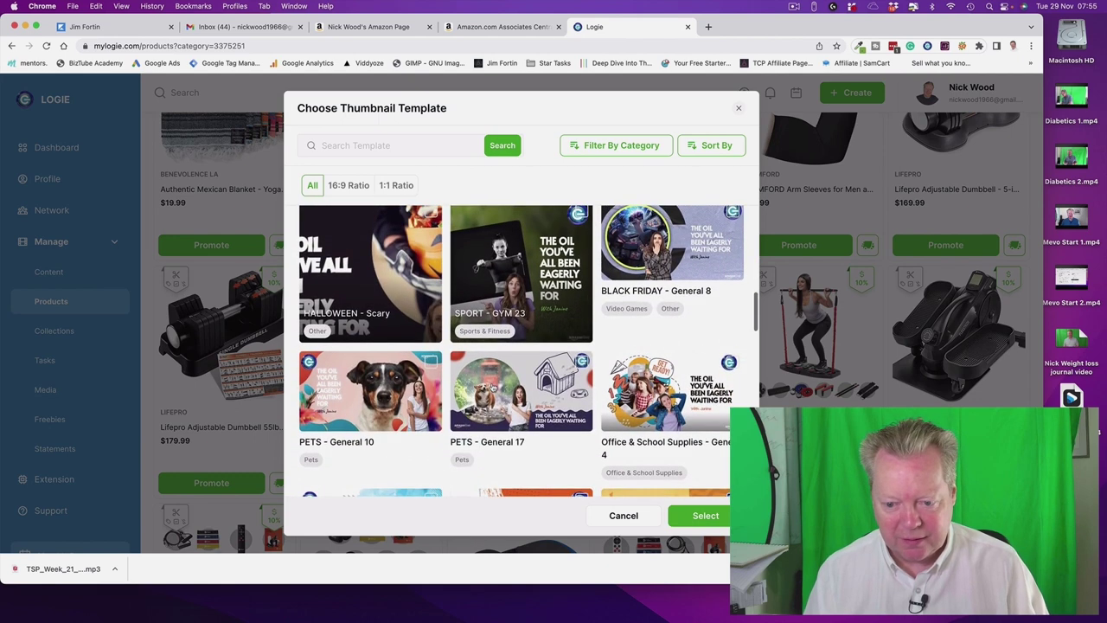
{"action": "scroll", "coordinate": [493, 387], "scroll_direction": "down", "scroll_amount": 4}
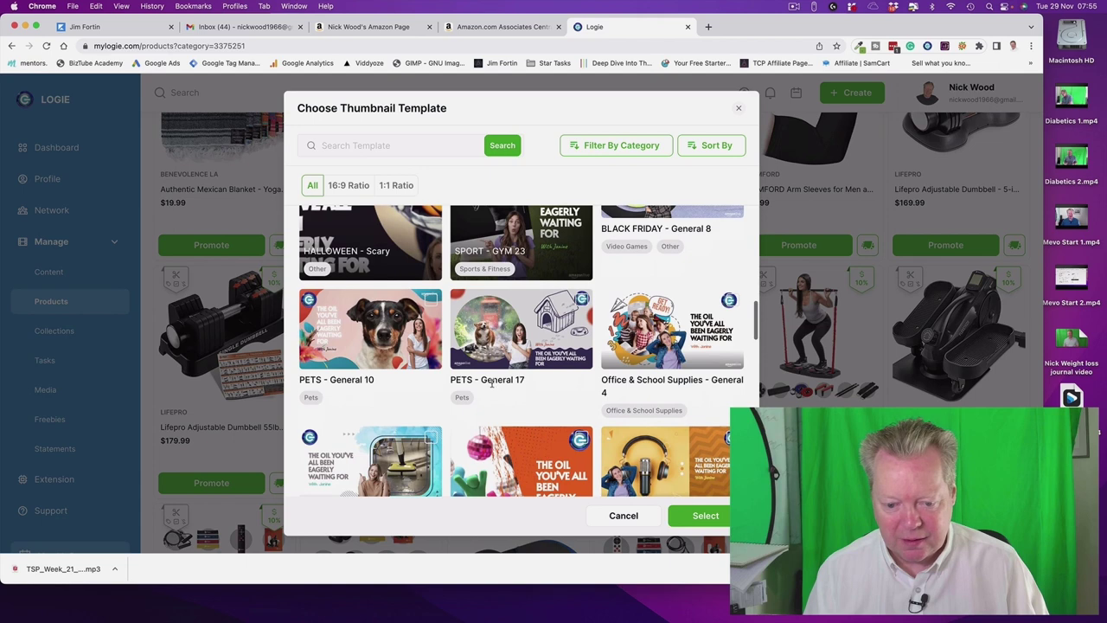
{"action": "scroll", "coordinate": [493, 386], "scroll_direction": "down", "scroll_amount": 10}
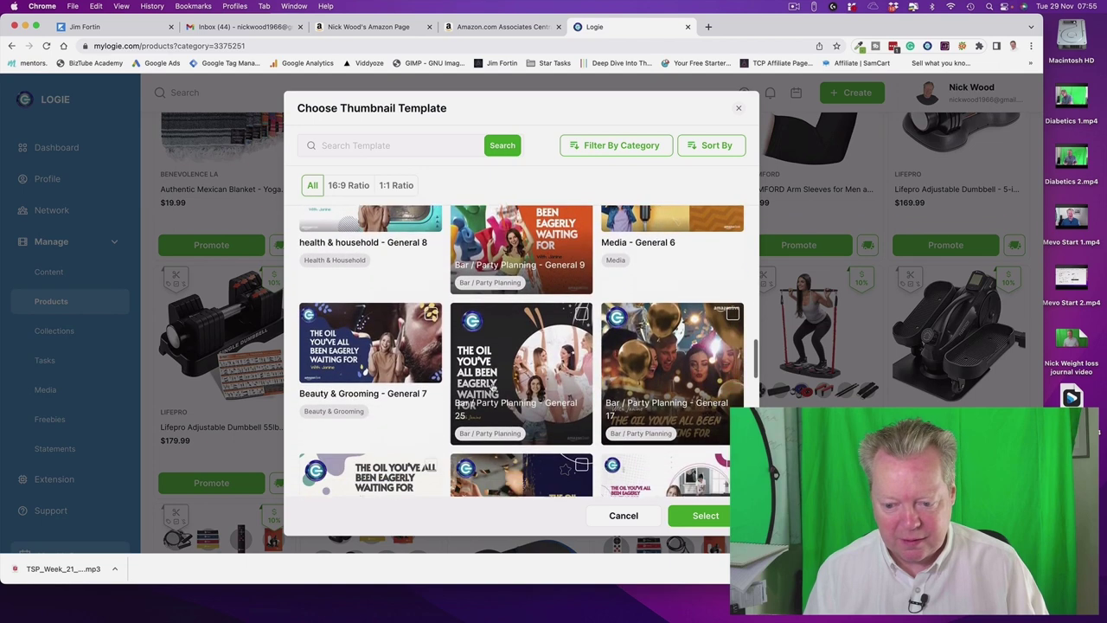
{"action": "scroll", "coordinate": [493, 387], "scroll_direction": "down", "scroll_amount": 15}
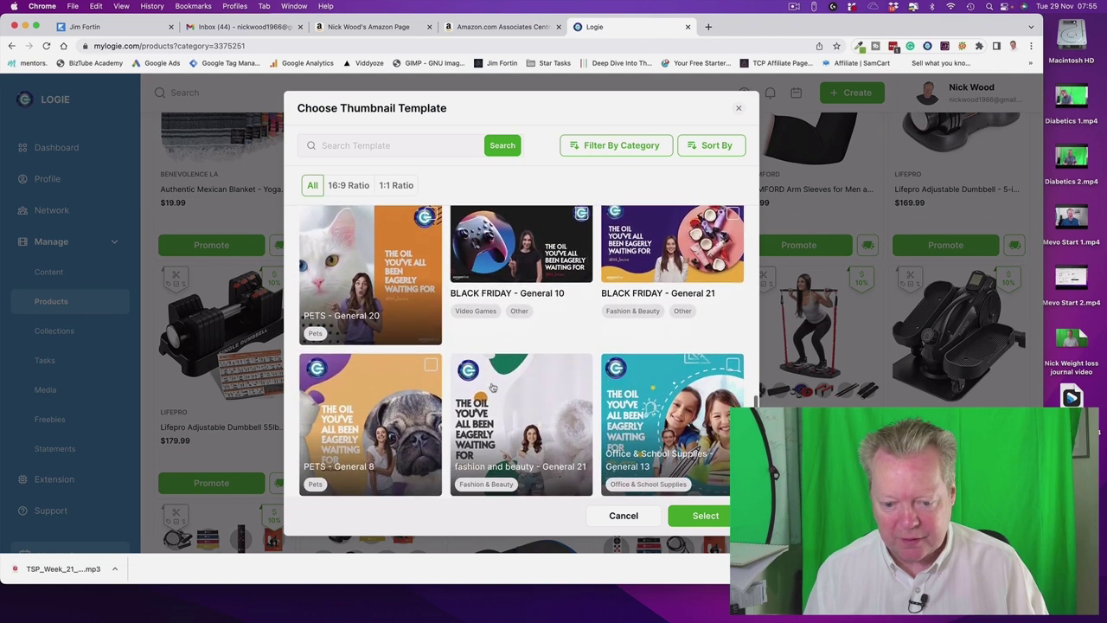
{"action": "scroll", "coordinate": [493, 386], "scroll_direction": "down", "scroll_amount": 8}
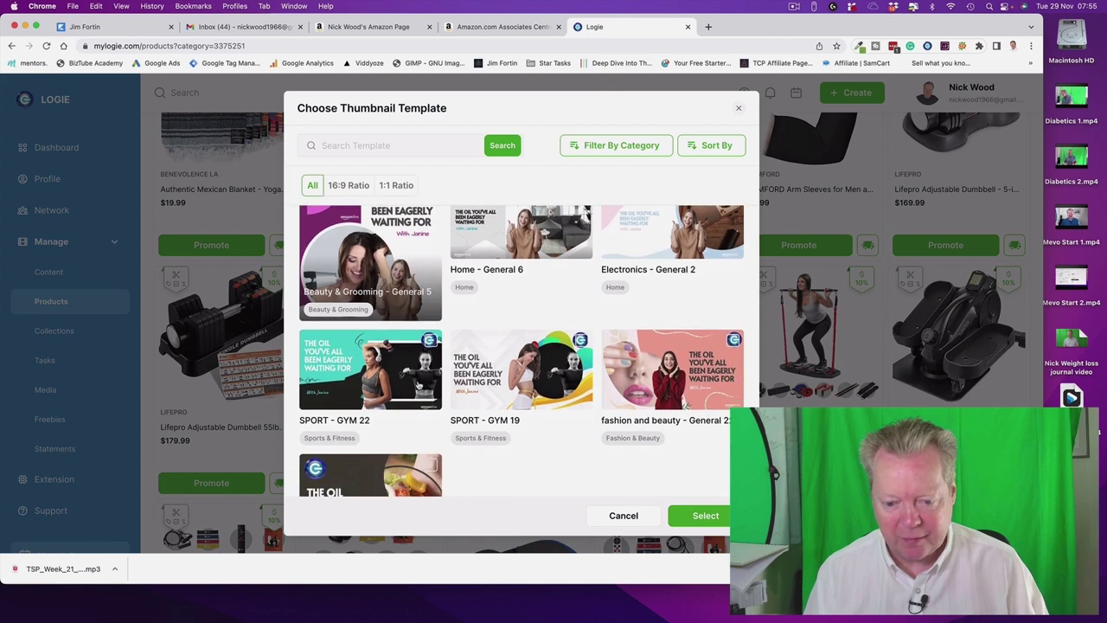
{"action": "left_click", "coordinate": [419, 385]}
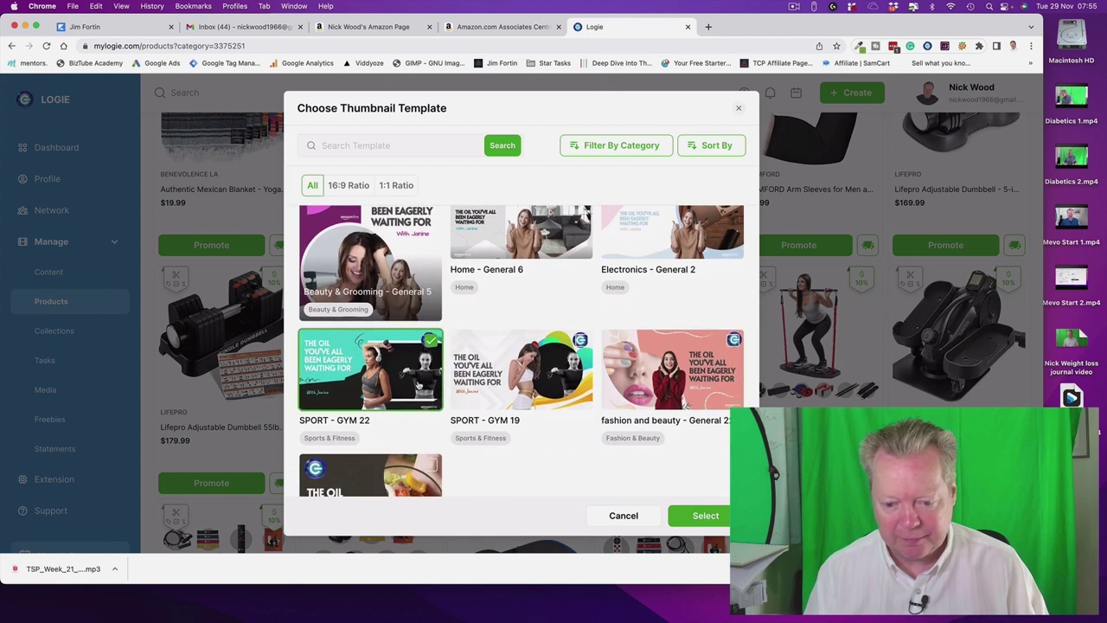
{"action": "left_click", "coordinate": [706, 516]}
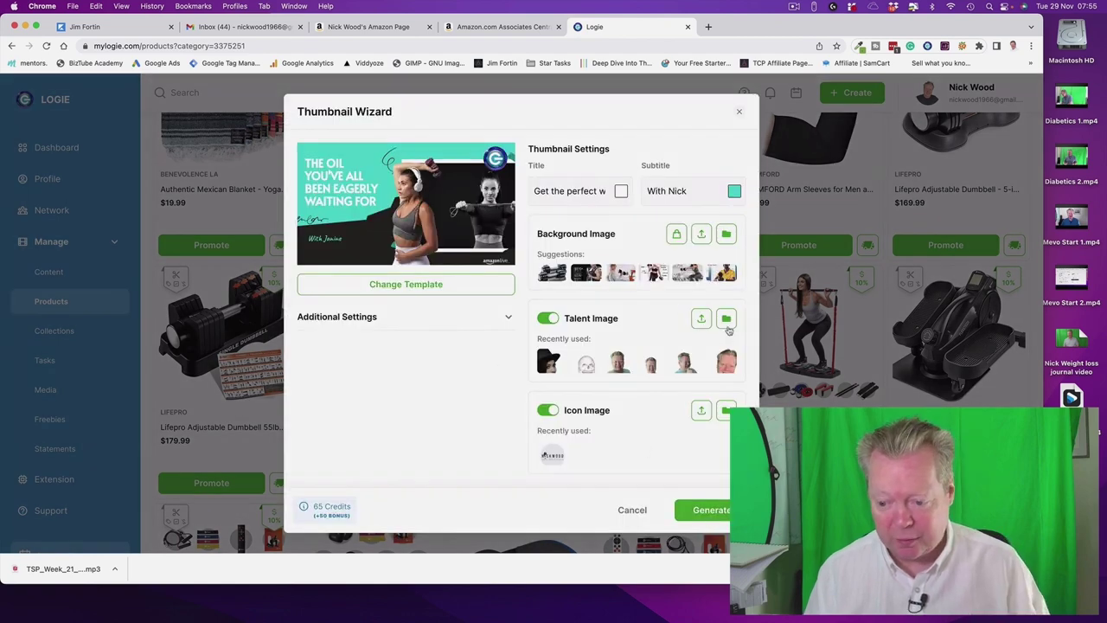
Generate the thumbnail with the flexed-arms talent image and the suggested dumbbell product photo as background, and download it.
{"action": "left_click", "coordinate": [725, 321]}
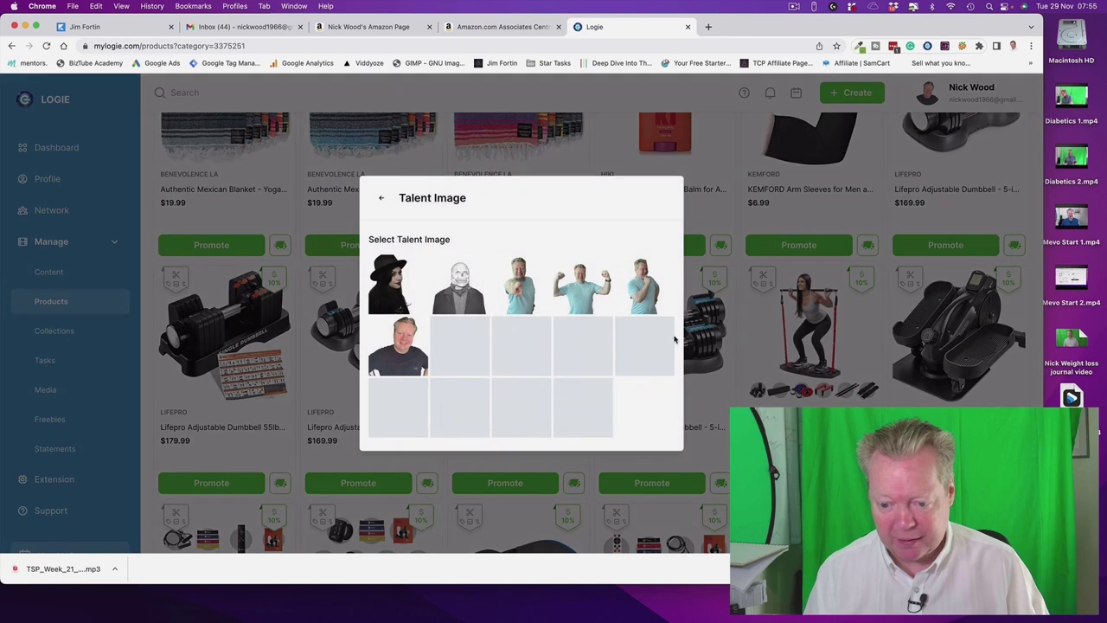
{"action": "left_click", "coordinate": [606, 295]}
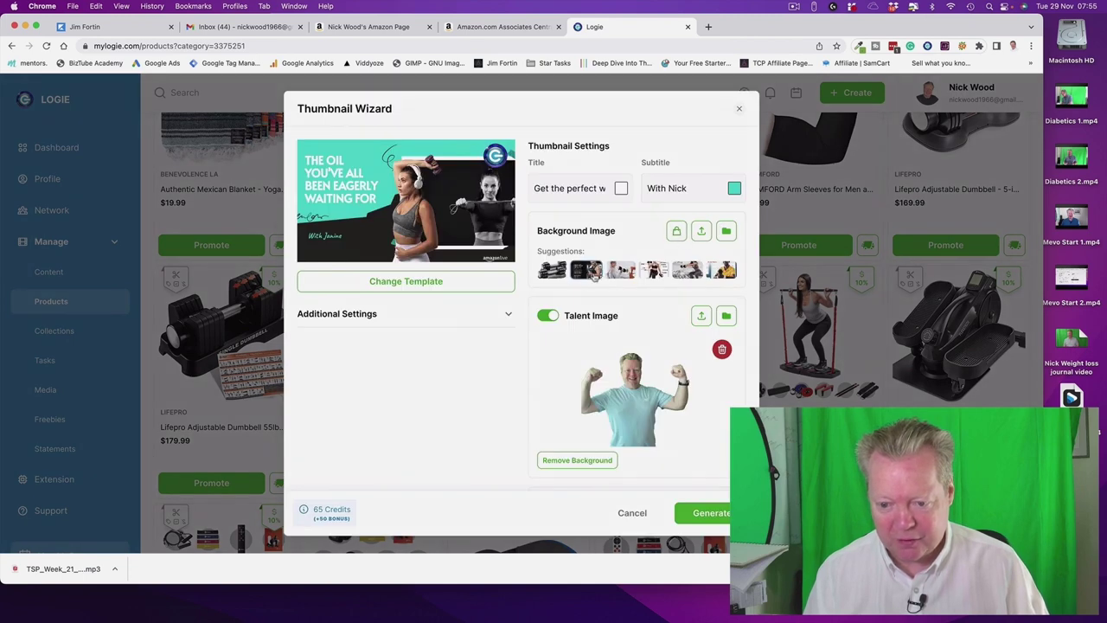
{"action": "left_click", "coordinate": [554, 273]}
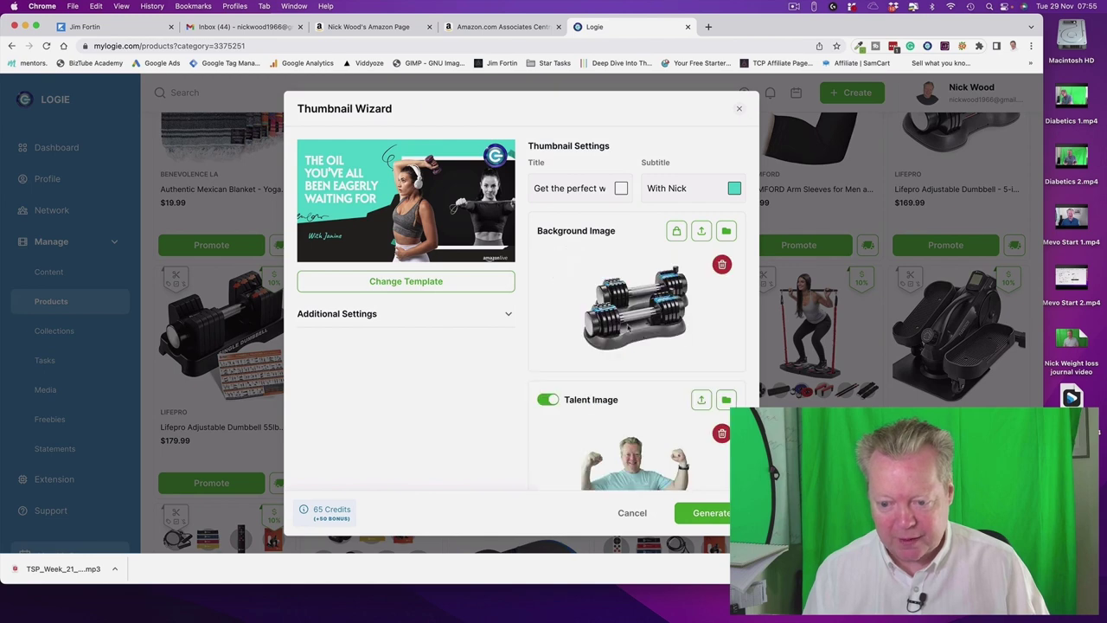
{"action": "left_click", "coordinate": [710, 512]}
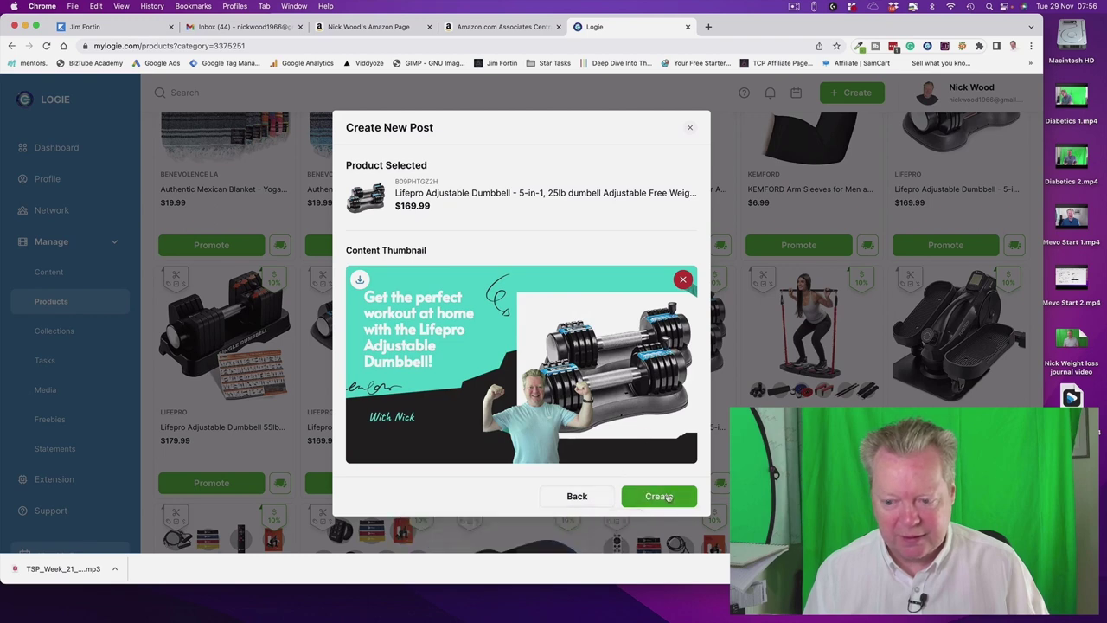
{"action": "left_click", "coordinate": [359, 278]}
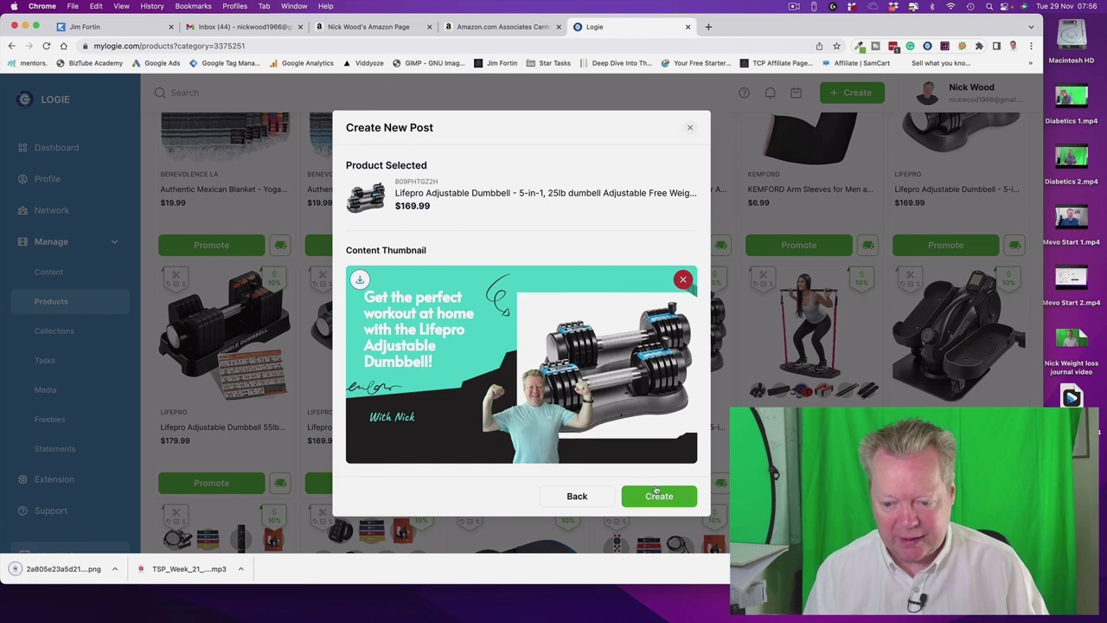
Return to the video description stage, open the generated description for editing, and copy its full text including hashtags and product link.
{"action": "left_click", "coordinate": [578, 495]}
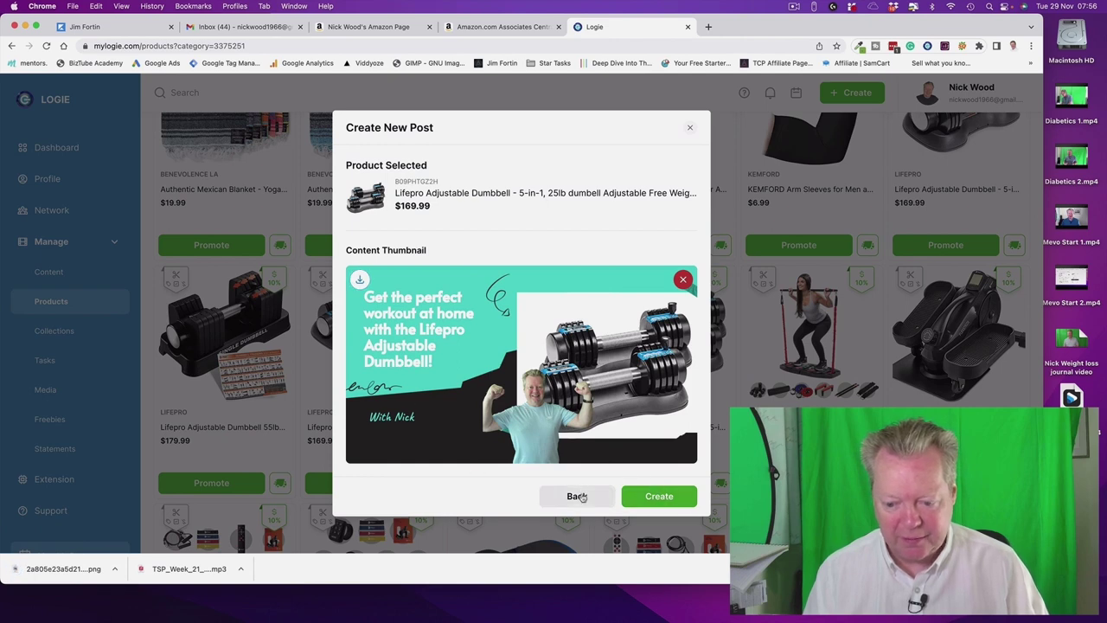
{"action": "left_click", "coordinate": [578, 414]}
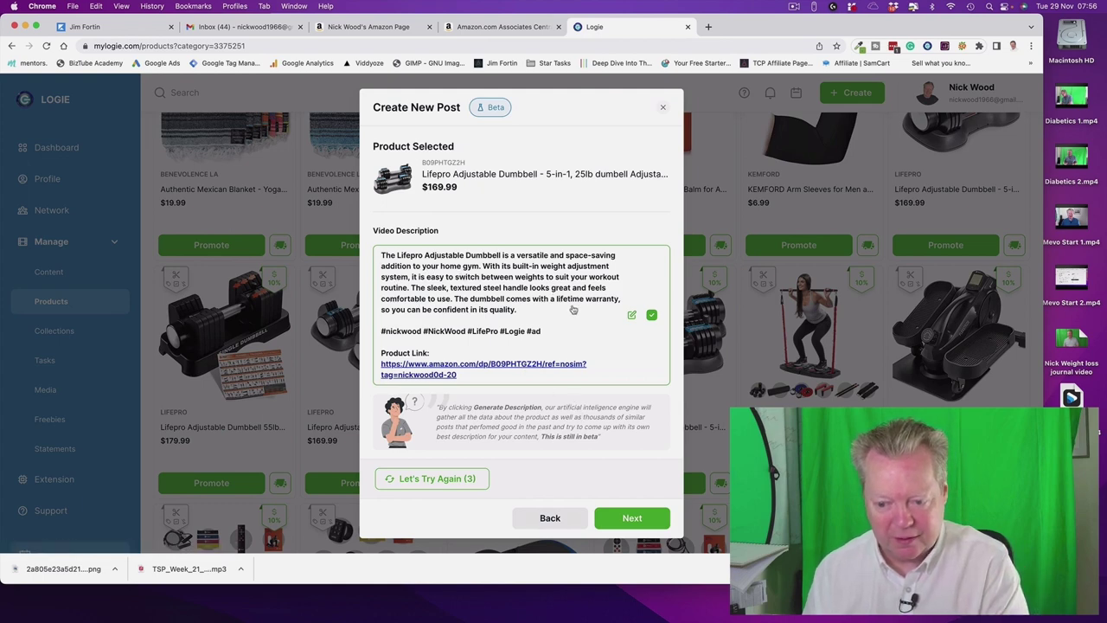
{"action": "left_click", "coordinate": [633, 317]}
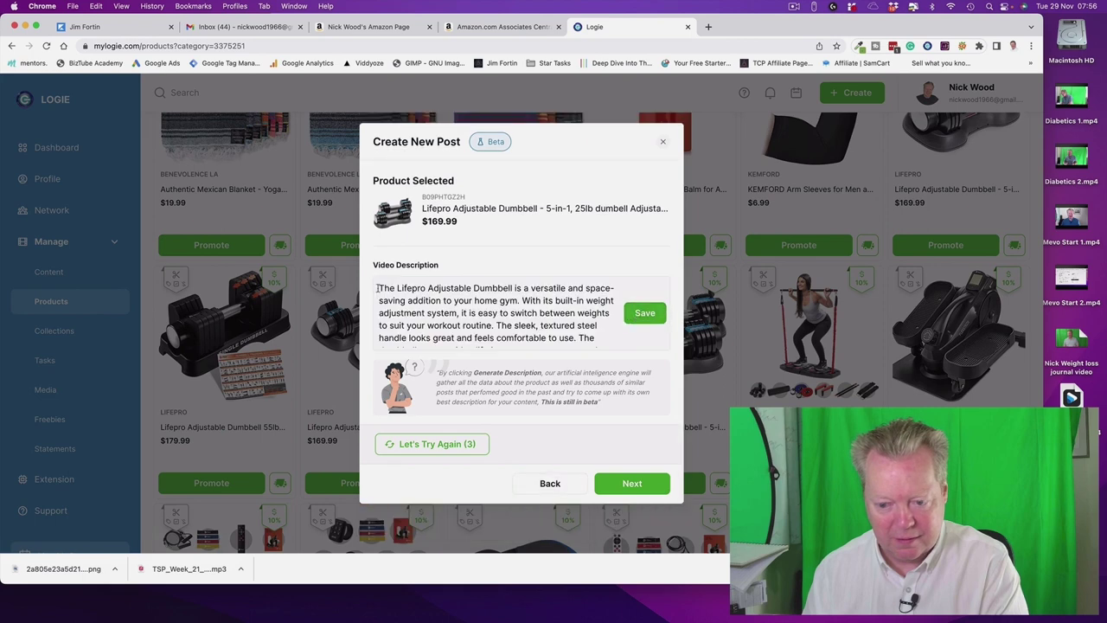
{"action": "left_click_drag", "start_coordinate": [377, 288], "coordinate": [514, 381]}
{"action": "key", "text": "super+c"}
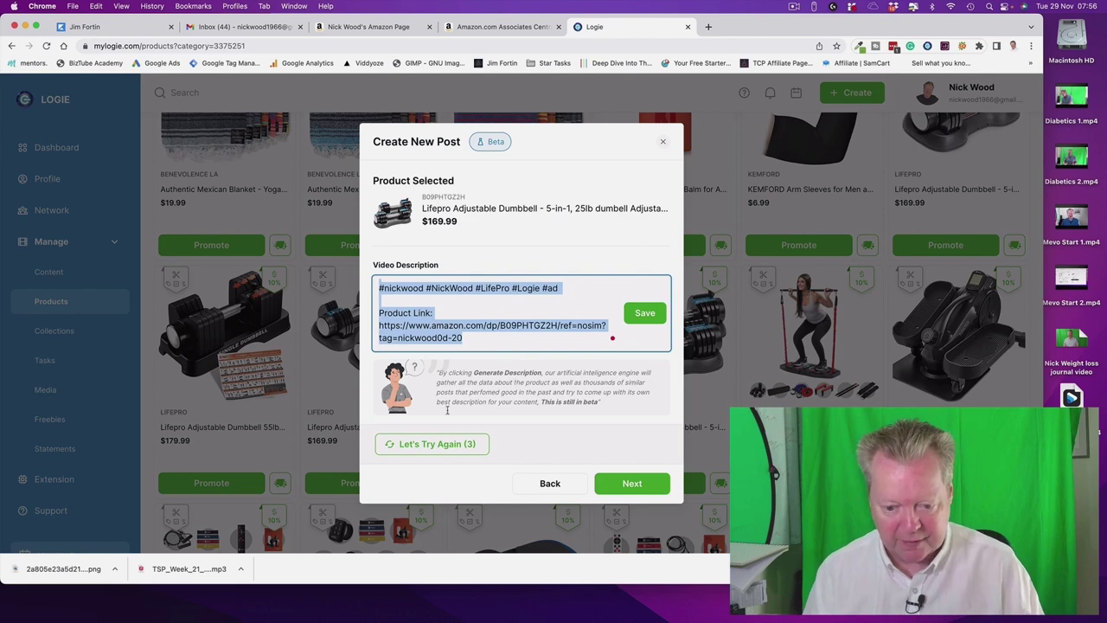
Open facebook.com in a new browser tab and go to the Get Nicks Deals page.
{"action": "left_click", "coordinate": [708, 27]}
{"action": "type", "text": "facebook.com"}
{"action": "key", "text": "Return"}
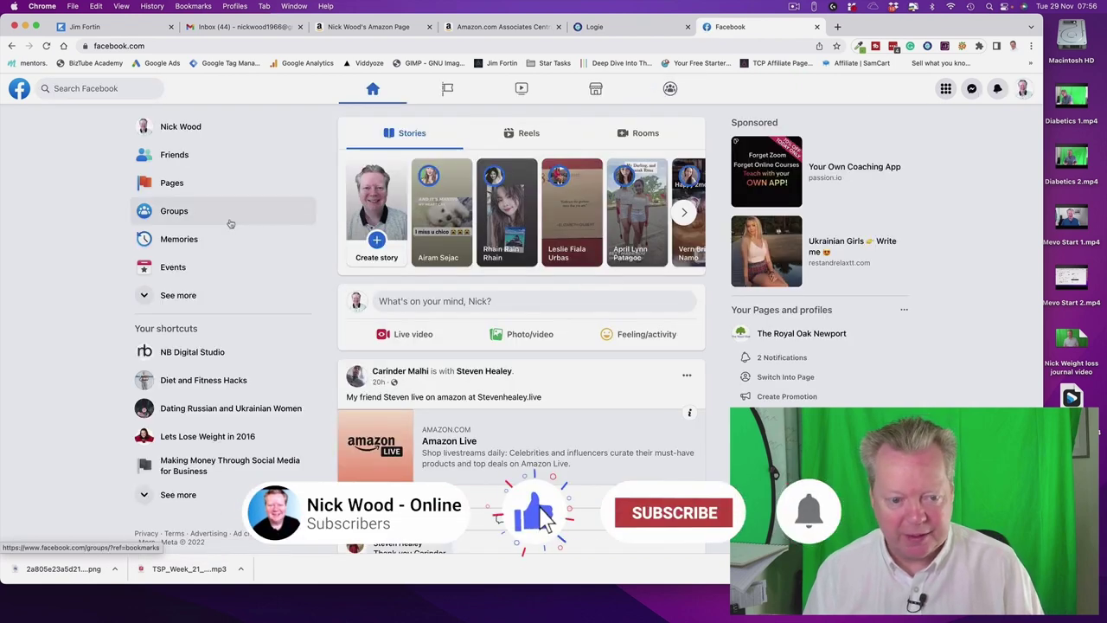
{"action": "left_click", "coordinate": [171, 183]}
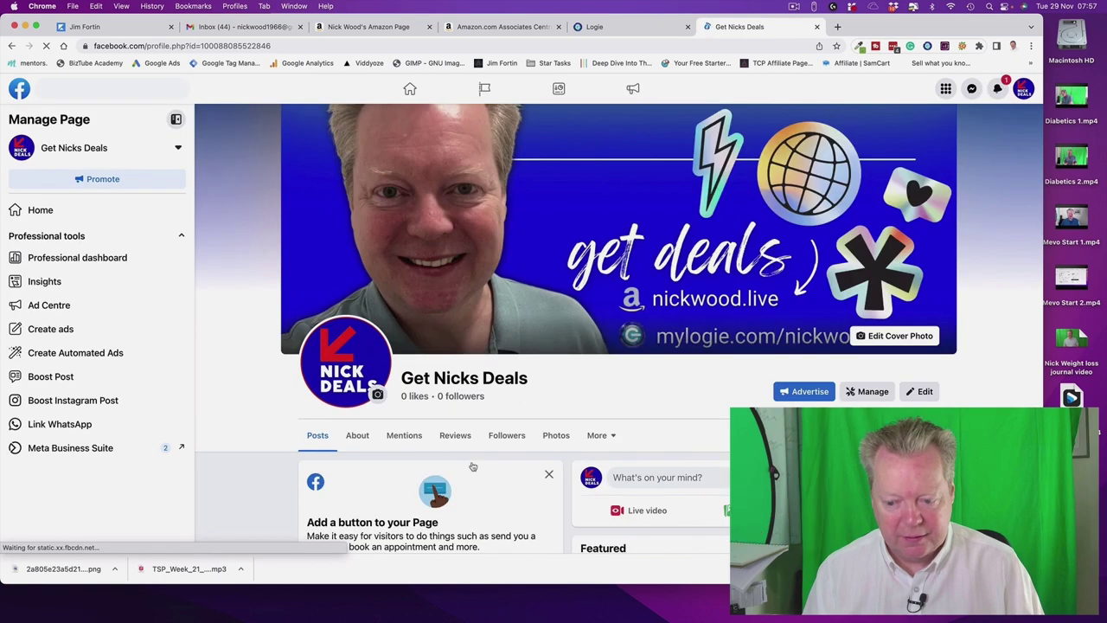
Start a new post on the Get Nicks Deals page and paste the copied Lifepro dumbbell description into it.
{"action": "scroll", "coordinate": [675, 469], "scroll_direction": "down", "scroll_amount": 3}
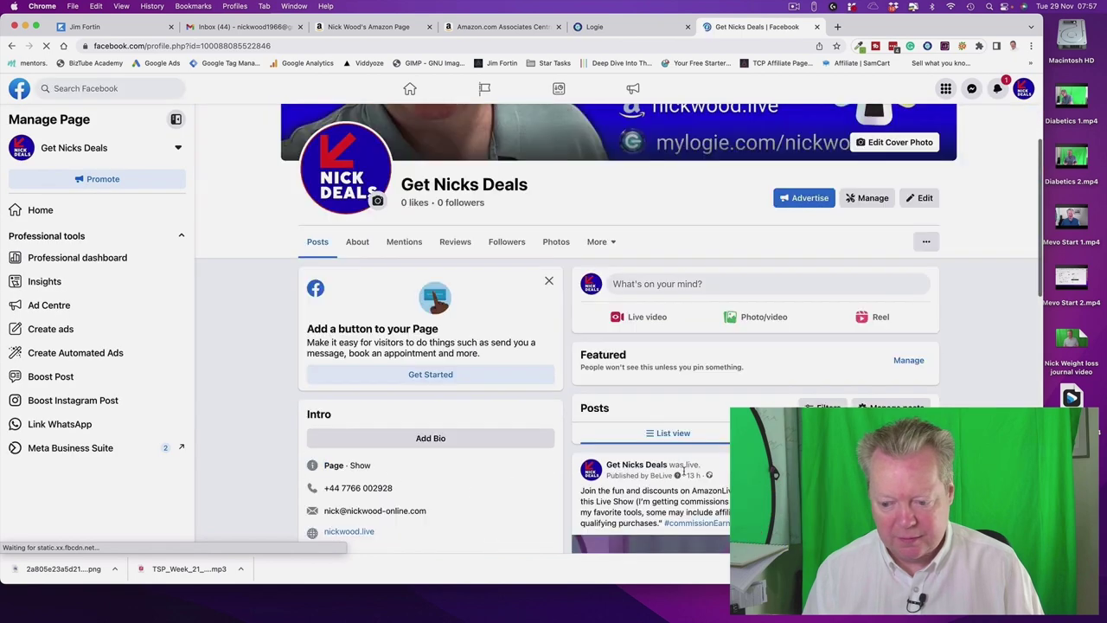
{"action": "left_click", "coordinate": [680, 282]}
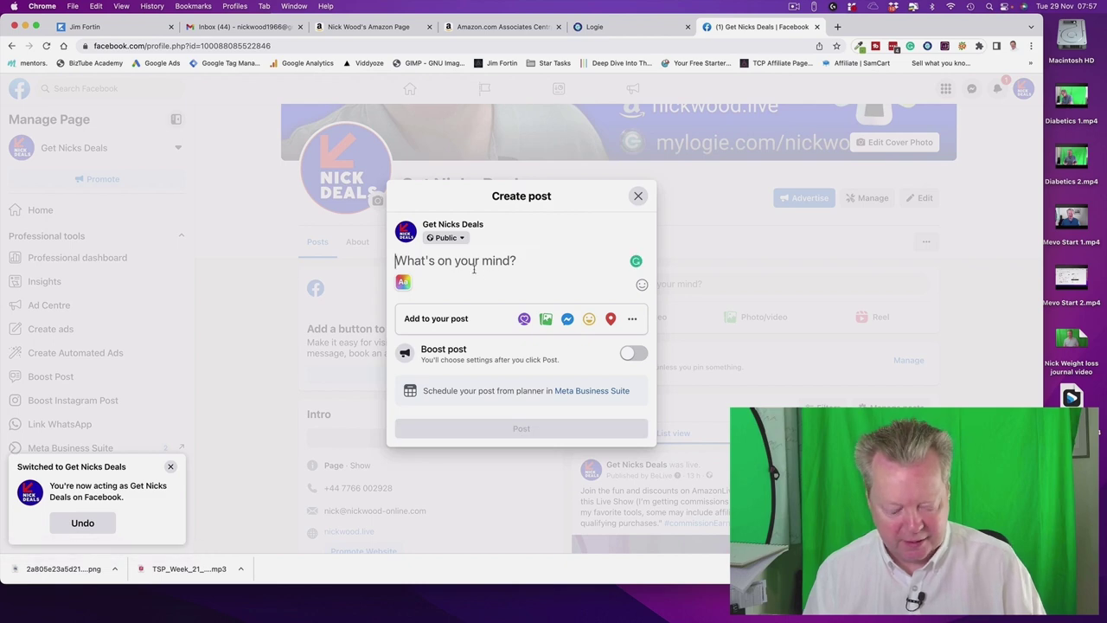
{"action": "key", "text": "super+v"}
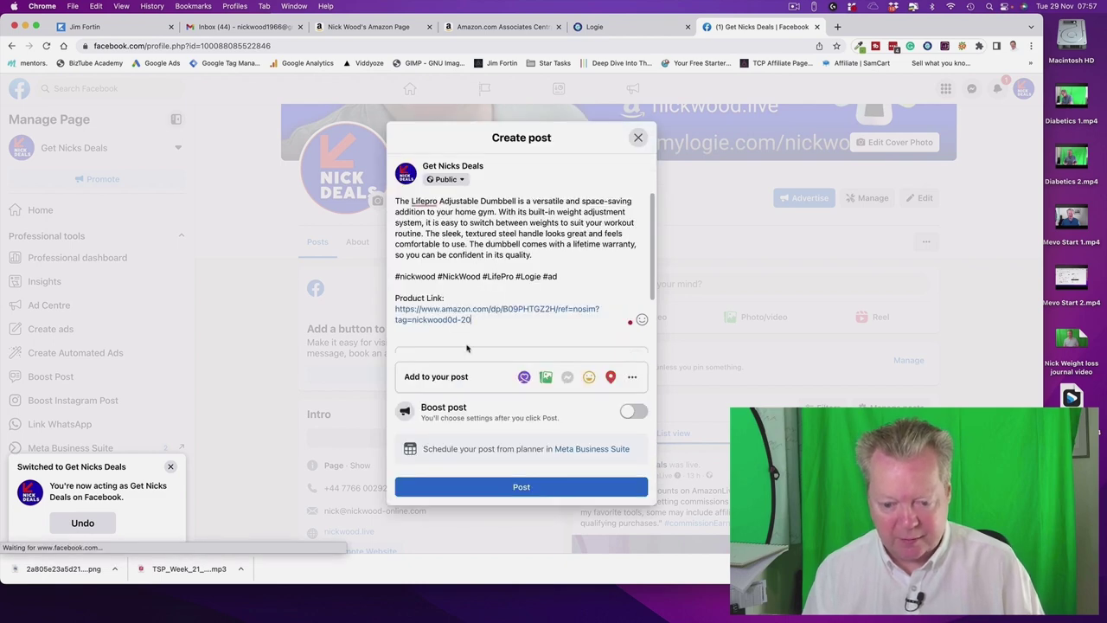
Attach the thumbnail PNG from the Downloads folder to the post and publish it without a Send Message button.
{"action": "left_click", "coordinate": [166, 597]}
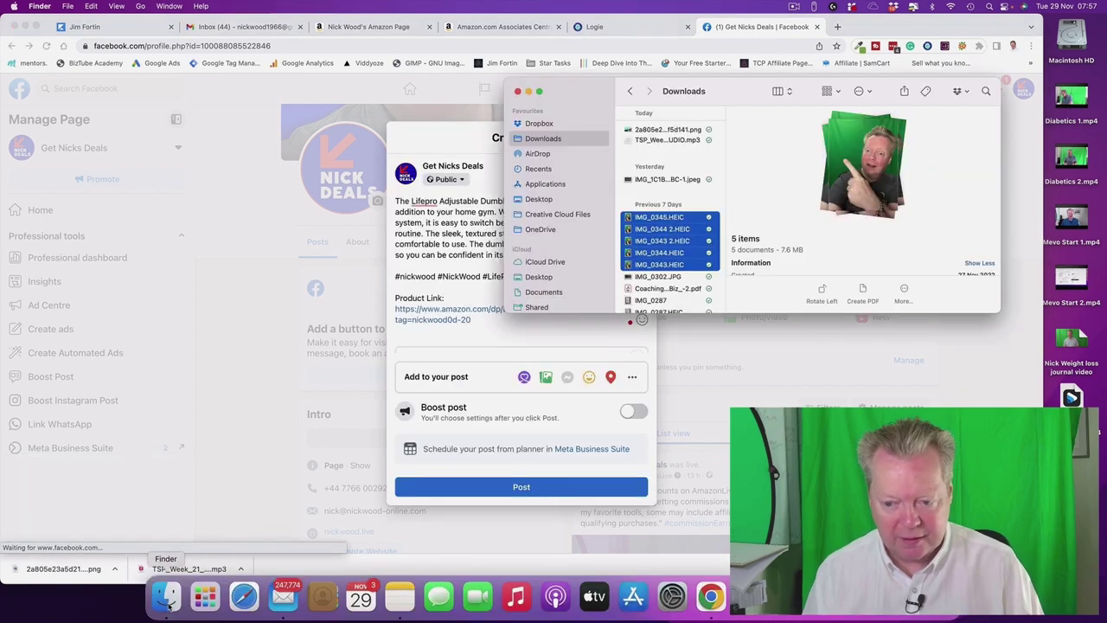
{"action": "left_click_drag", "start_coordinate": [666, 241], "coordinate": [489, 343]}
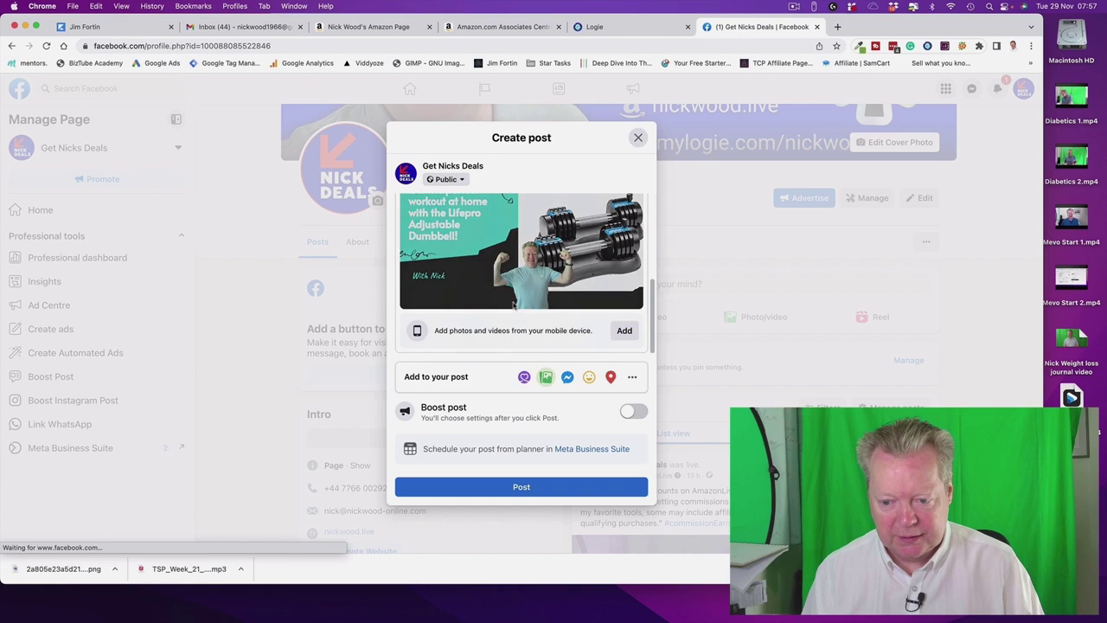
{"action": "scroll", "coordinate": [514, 304], "scroll_direction": "up", "scroll_amount": 5}
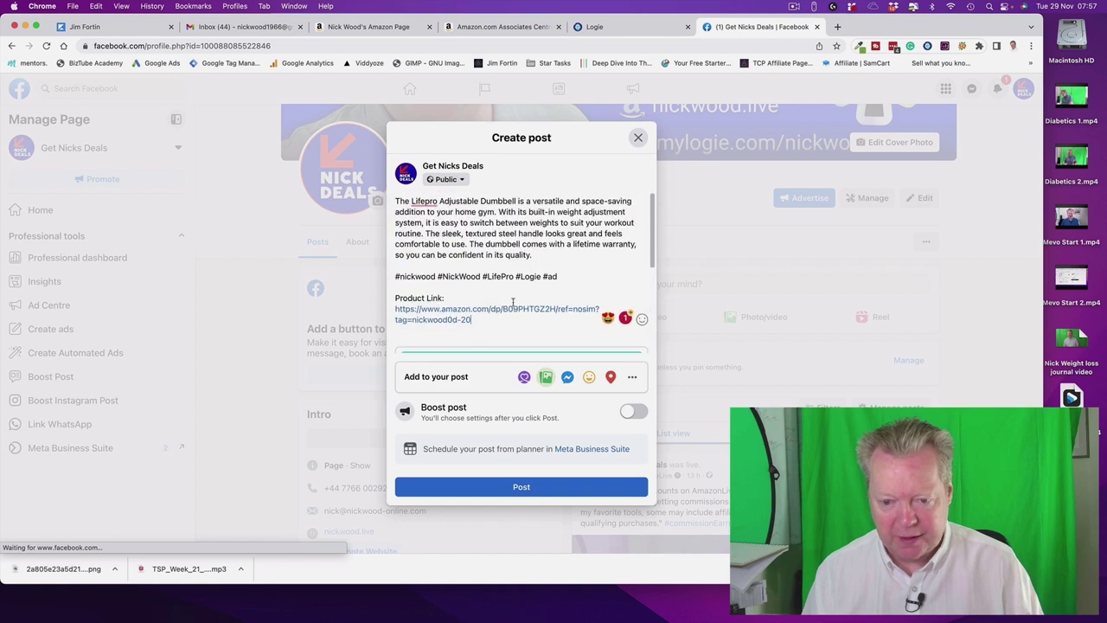
{"action": "left_click", "coordinate": [522, 487]}
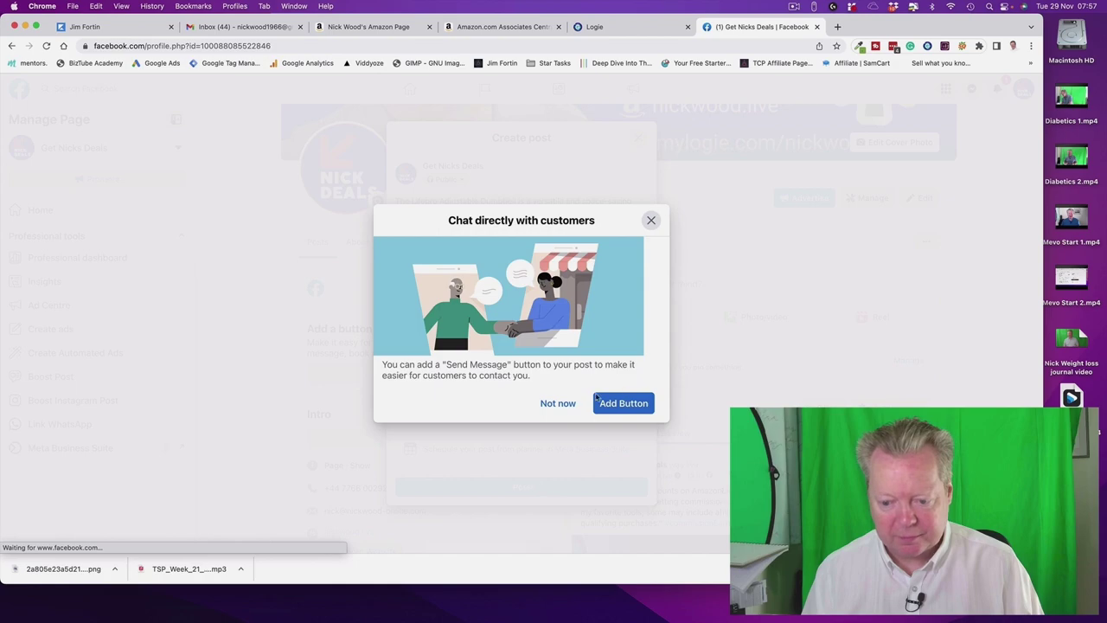
{"action": "left_click", "coordinate": [564, 403]}
Examine the published Lifepro dumbbell post among the page's posts, checking its description and thumbnail.
{"action": "scroll", "coordinate": [759, 385], "scroll_direction": "down", "scroll_amount": 5}
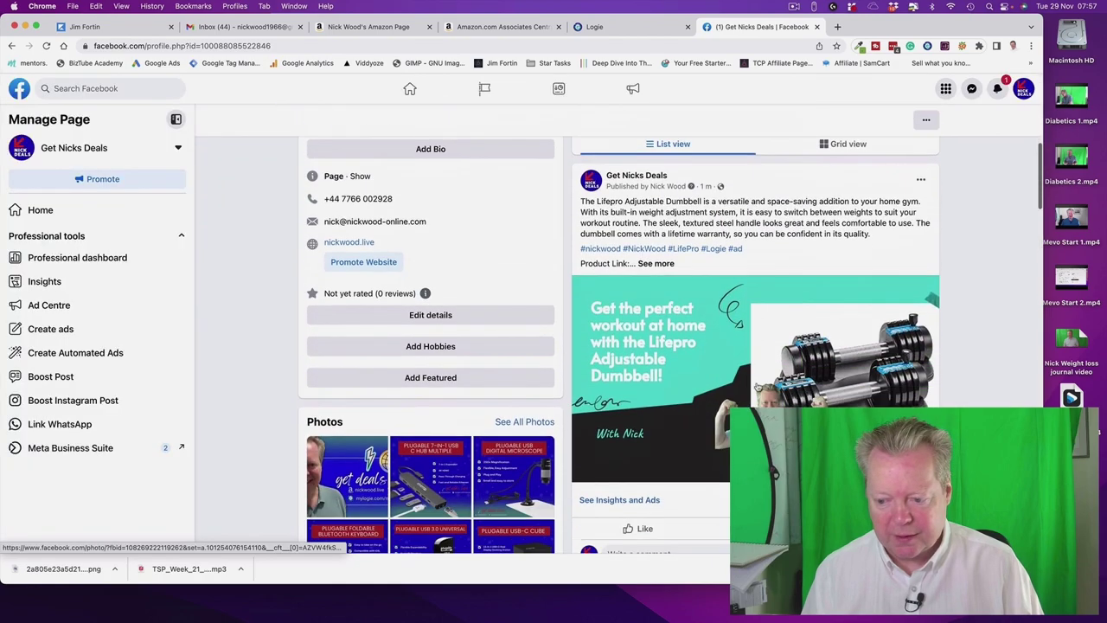
{"action": "scroll", "coordinate": [758, 387], "scroll_direction": "down", "scroll_amount": 10}
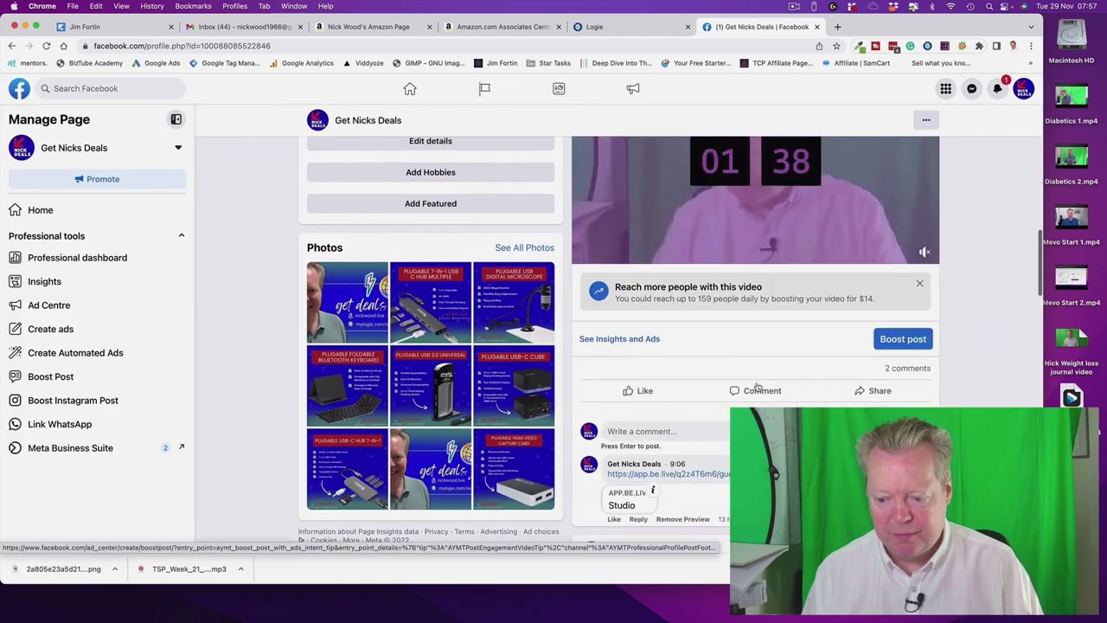
{"action": "scroll", "coordinate": [758, 387], "scroll_direction": "up", "scroll_amount": 15}
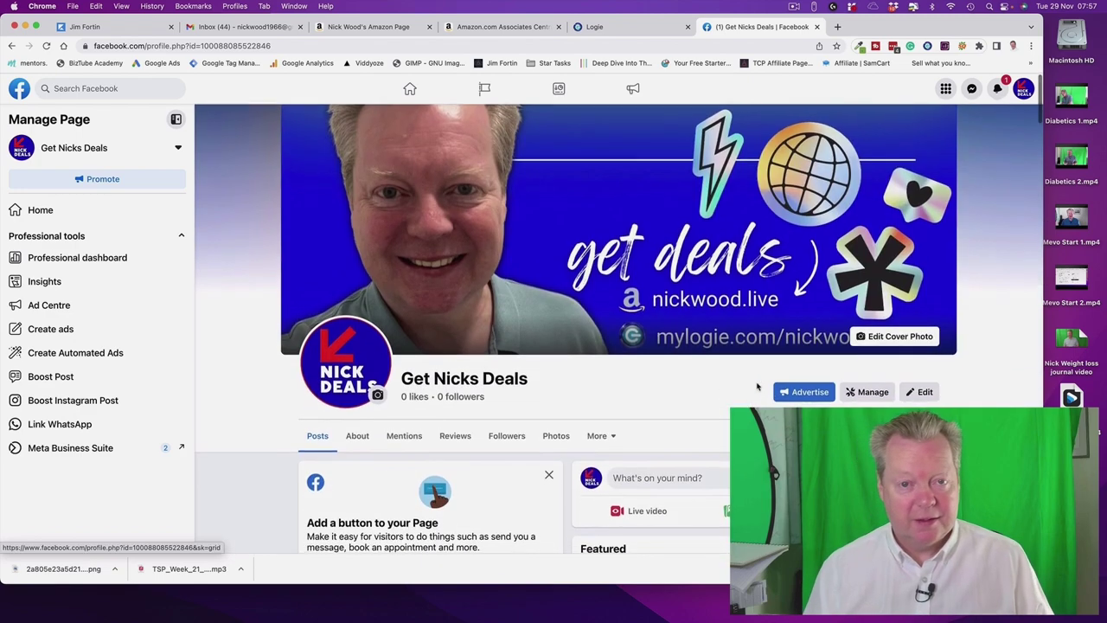
{"action": "scroll", "coordinate": [757, 386], "scroll_direction": "down", "scroll_amount": 3}
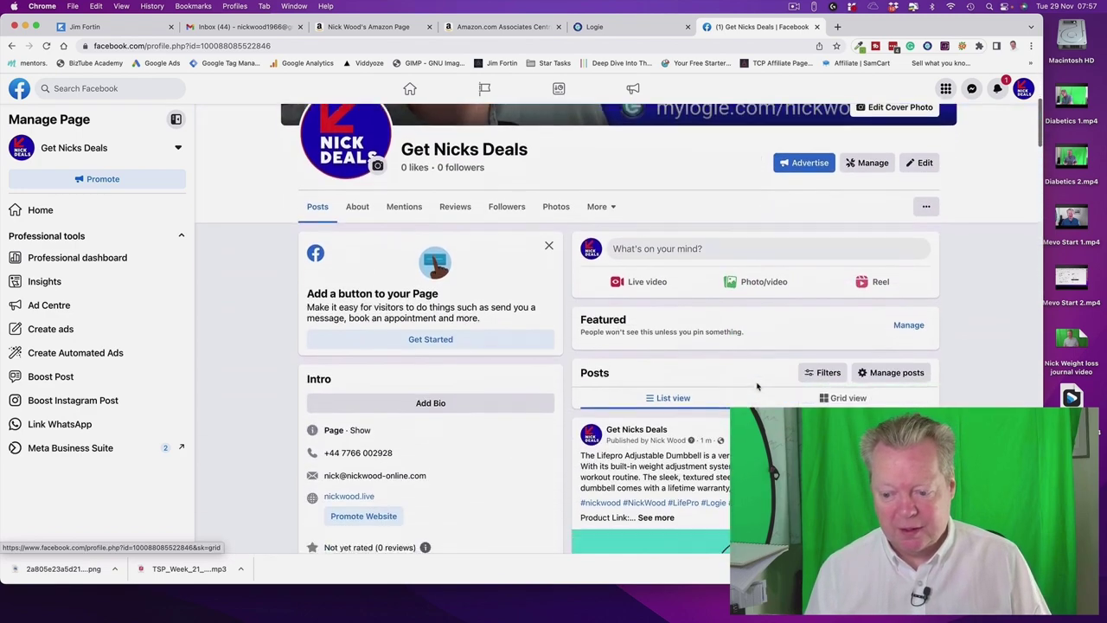
{"action": "scroll", "coordinate": [758, 386], "scroll_direction": "down", "scroll_amount": 5}
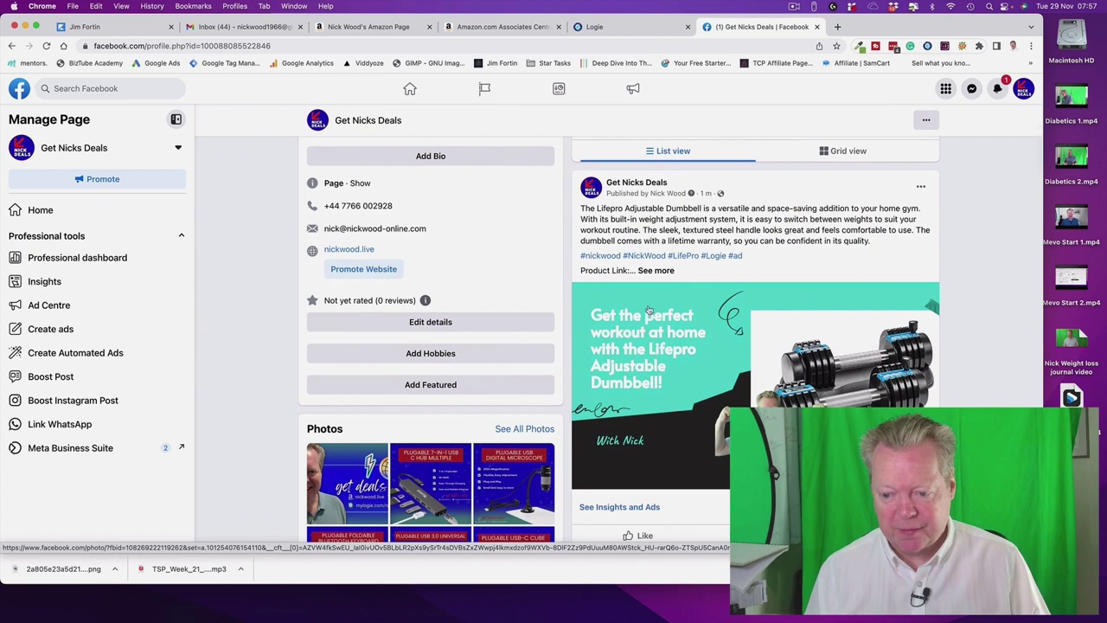